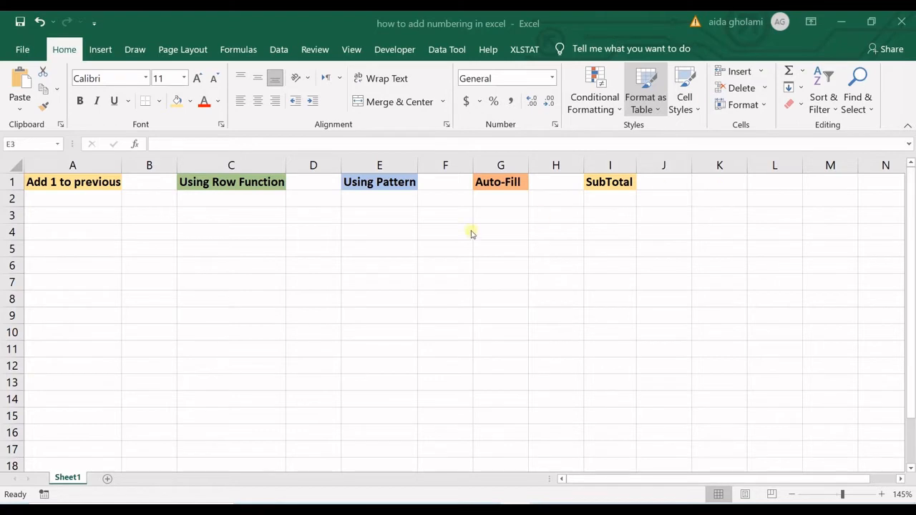
- Enter the numbers 1 through 6 one by one in cells K2 to K7
click(85, 212)
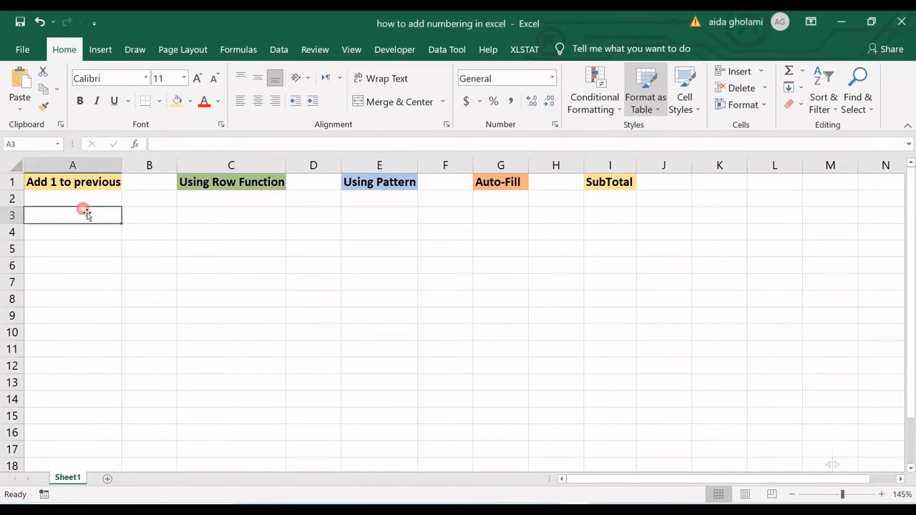
click(703, 203)
text(1)
key(Return)
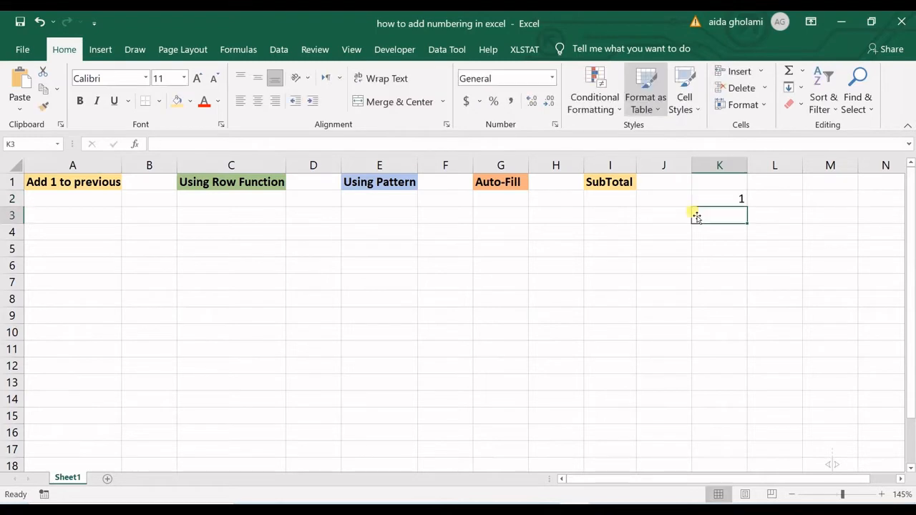
text(2)
key(Return)
text(3)
key(Return)
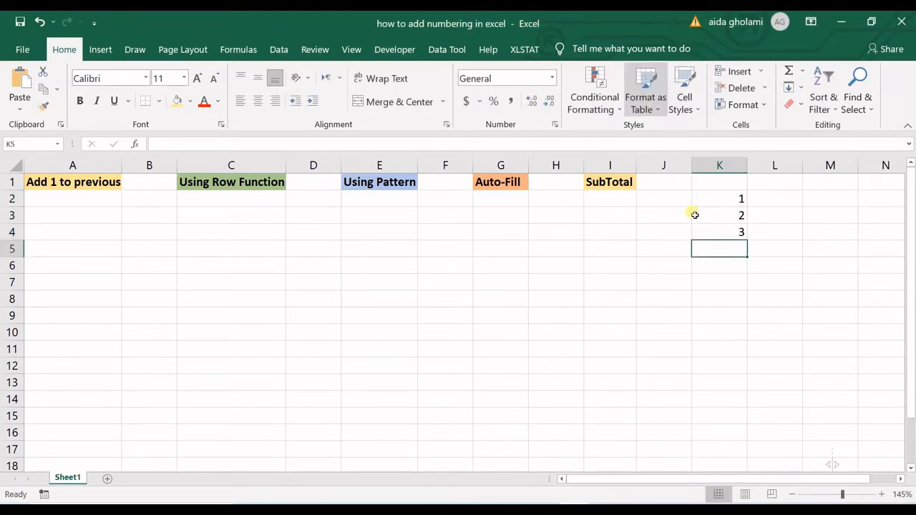
text(4)
key(Return)
text(5)
key(Return)
text(6)
key(Return)
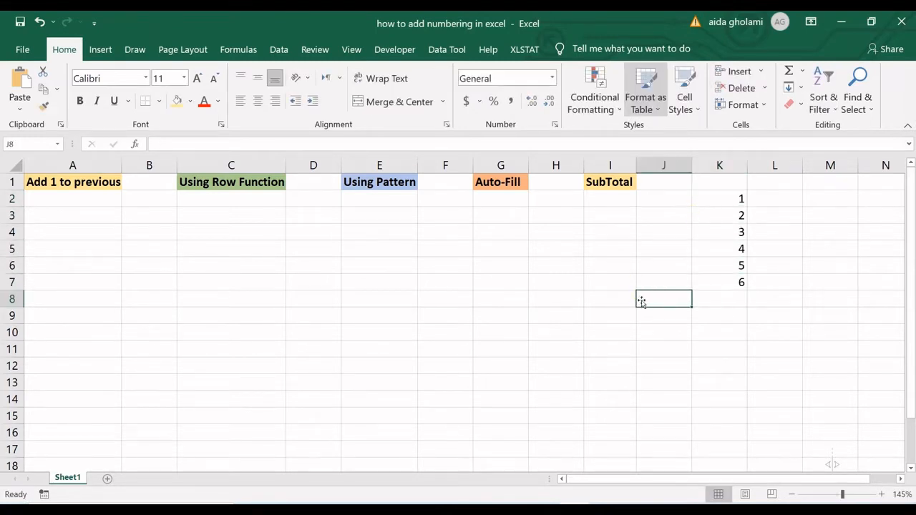
click(740, 199)
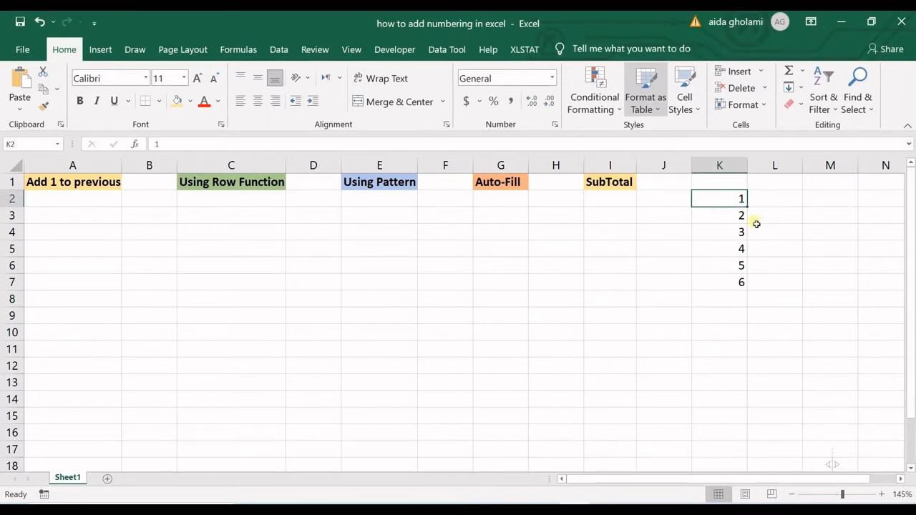
shift+click(728, 214)
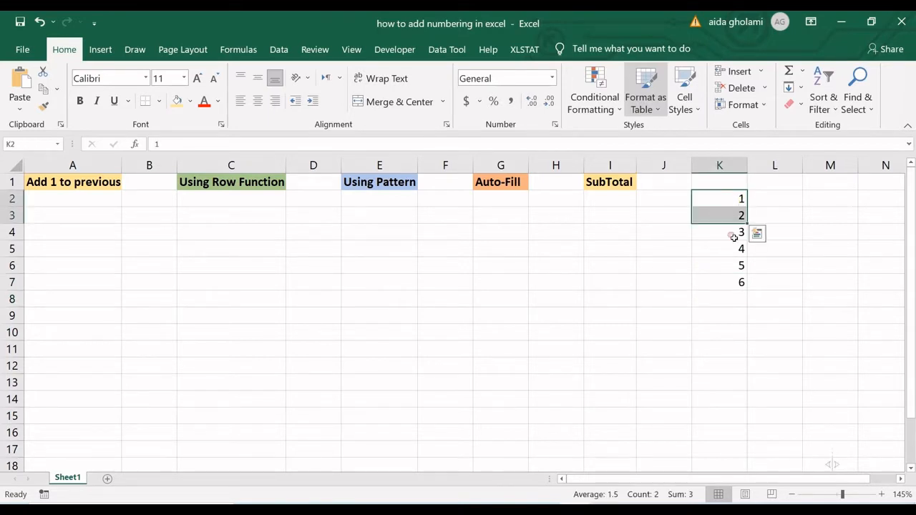
click(736, 269)
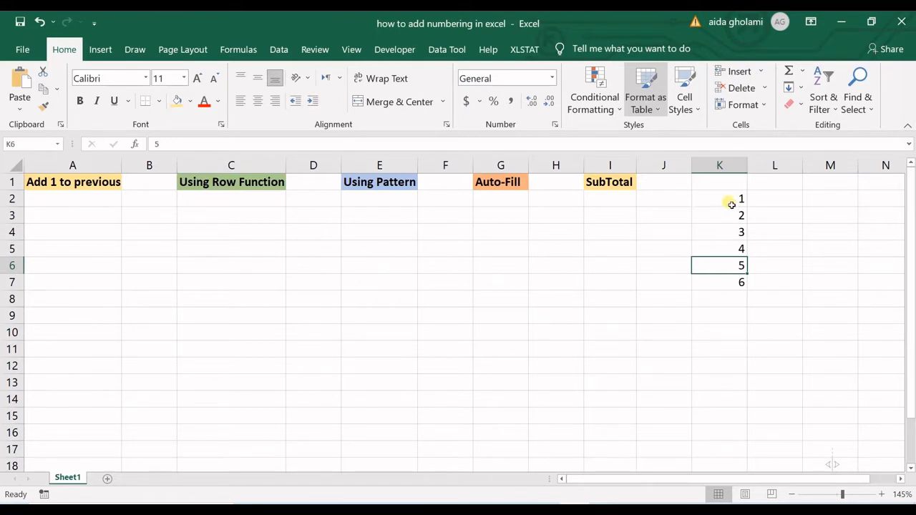
drag(732, 205, 737, 362)
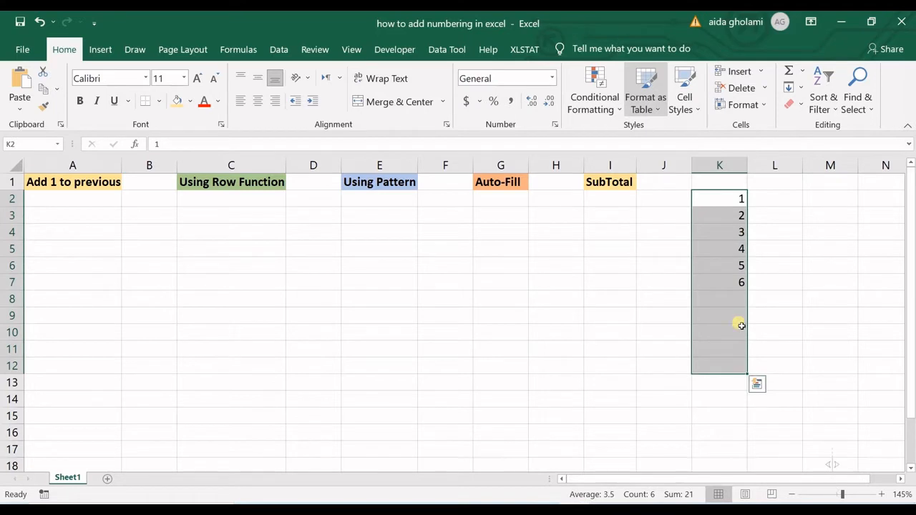
click(743, 204)
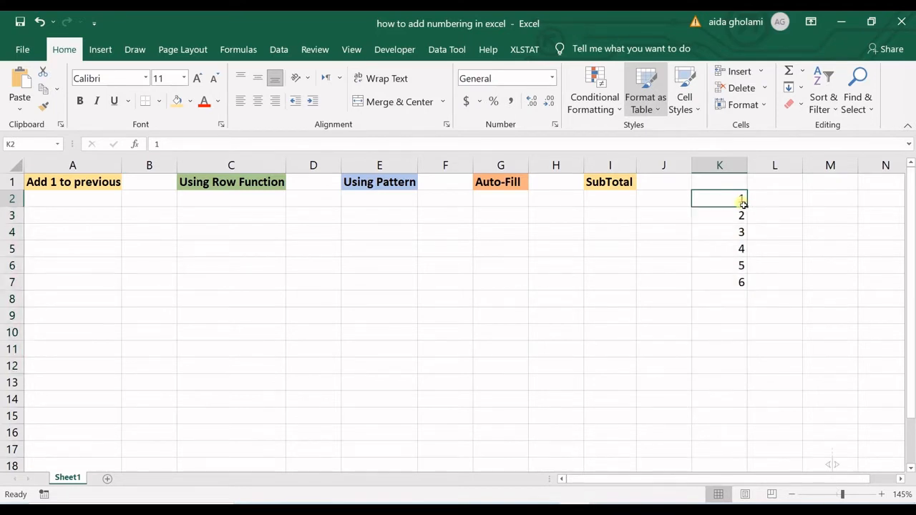
drag(726, 201, 720, 411)
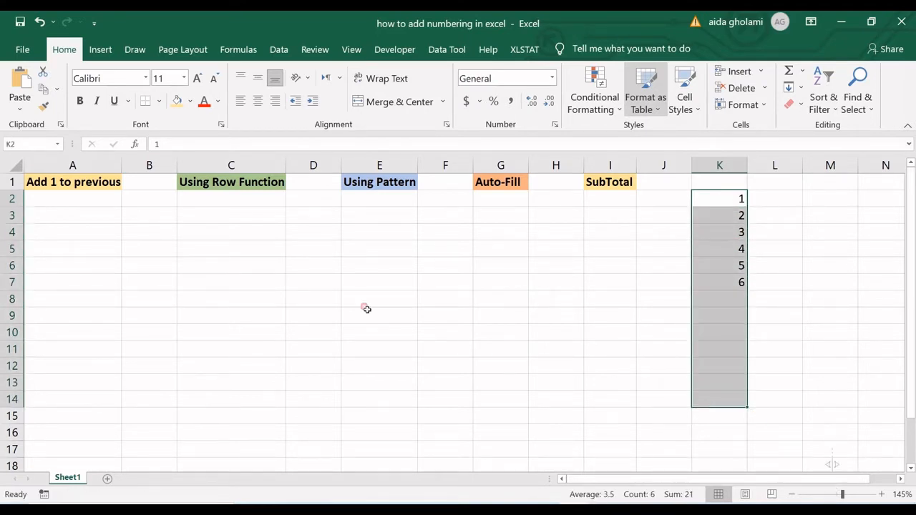
click(69, 233)
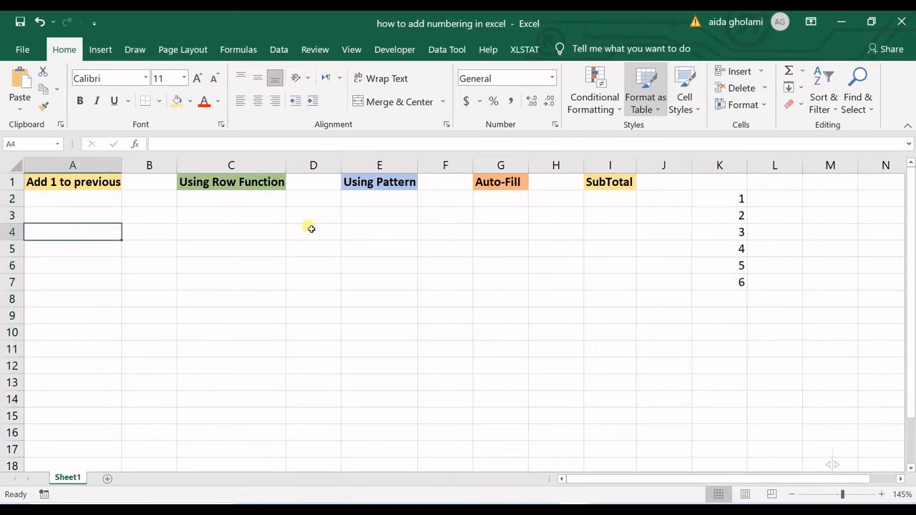
- Number the Add 1 to previous column by entering 1 in A2 and filling the formula =1+A2 from A3 down to A17
click(78, 202)
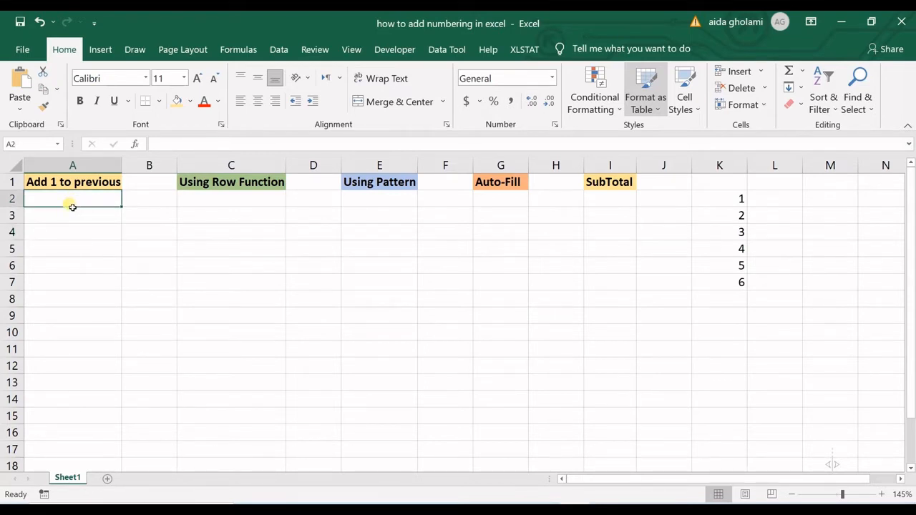
text(1)
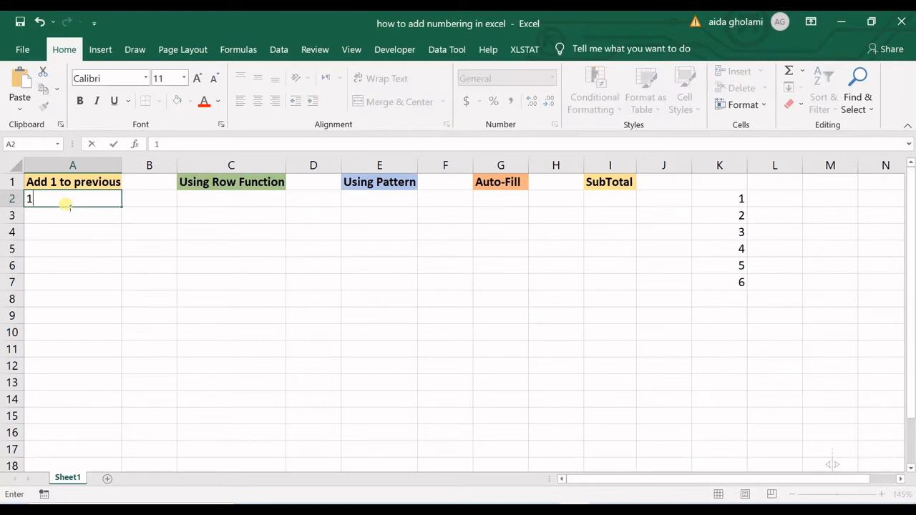
click(66, 218)
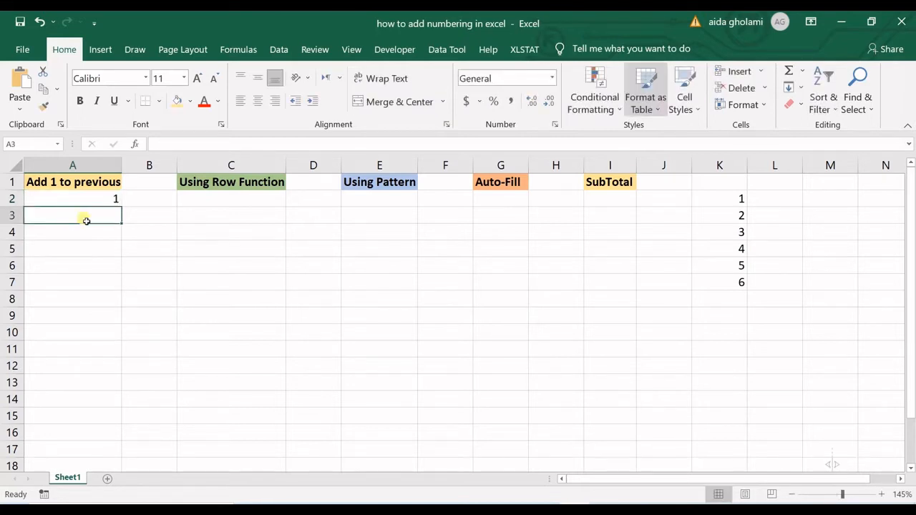
text(=1)
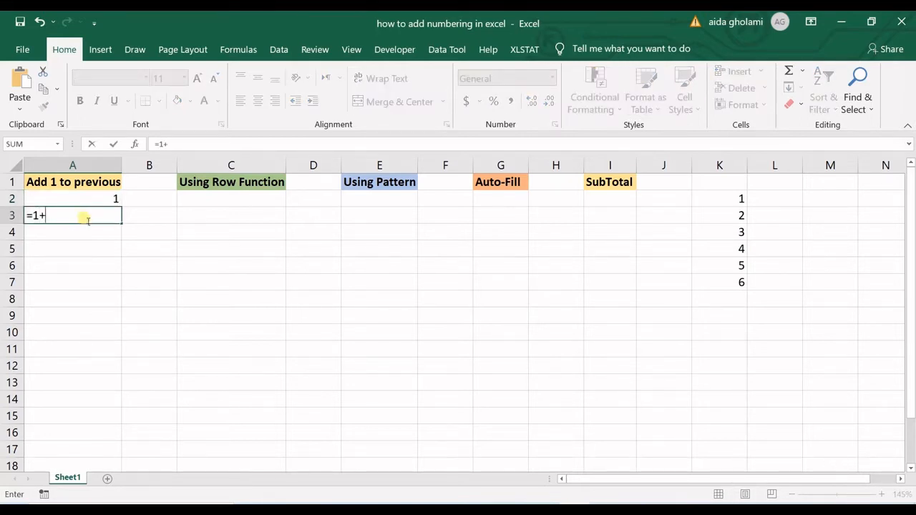
text(+)
click(82, 203)
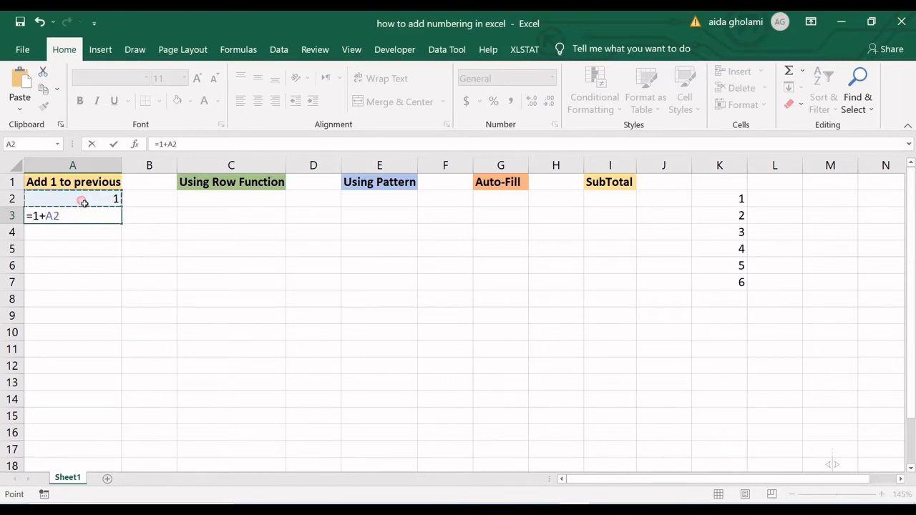
key(Return)
click(115, 219)
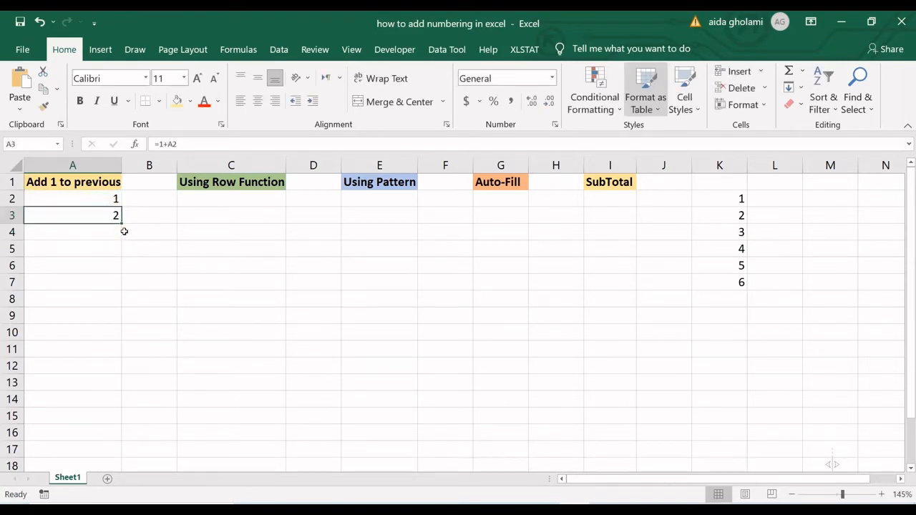
drag(125, 228, 82, 465)
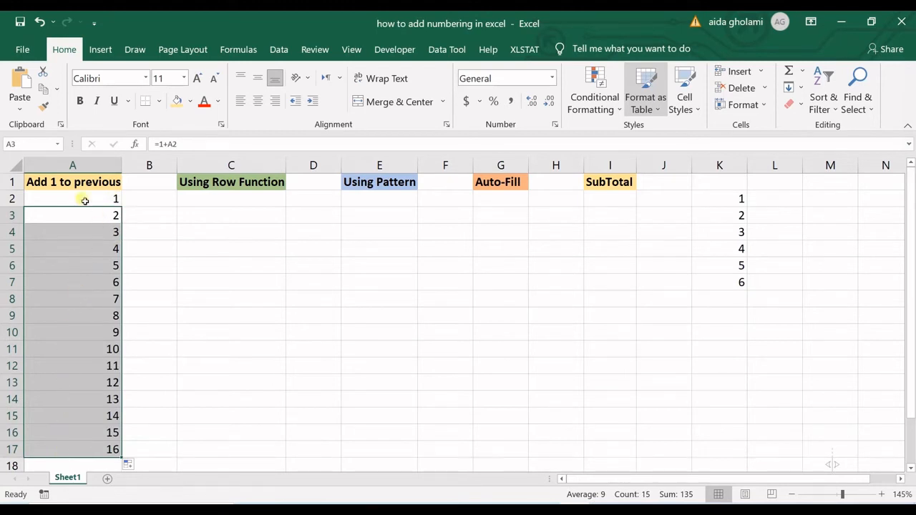
- Enter the formula =ROW(C2) in cell C2 under Using Row Function
click(211, 203)
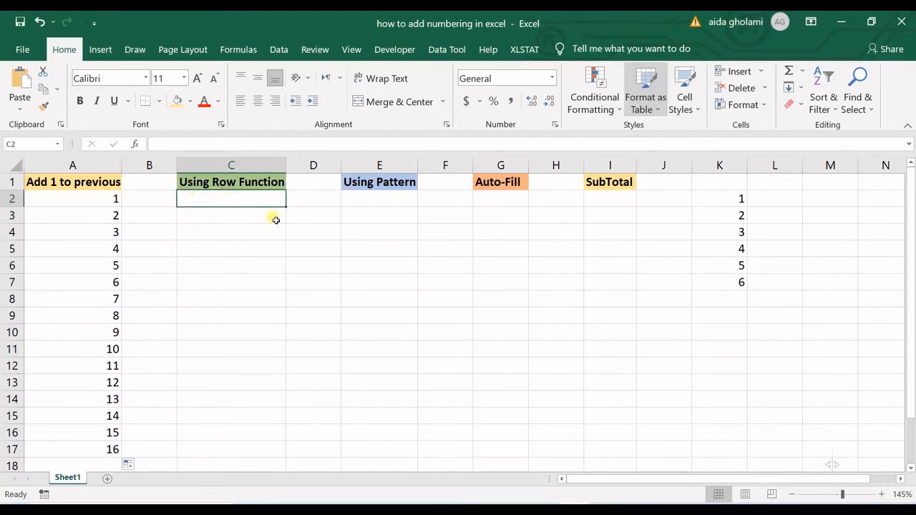
text(=row)
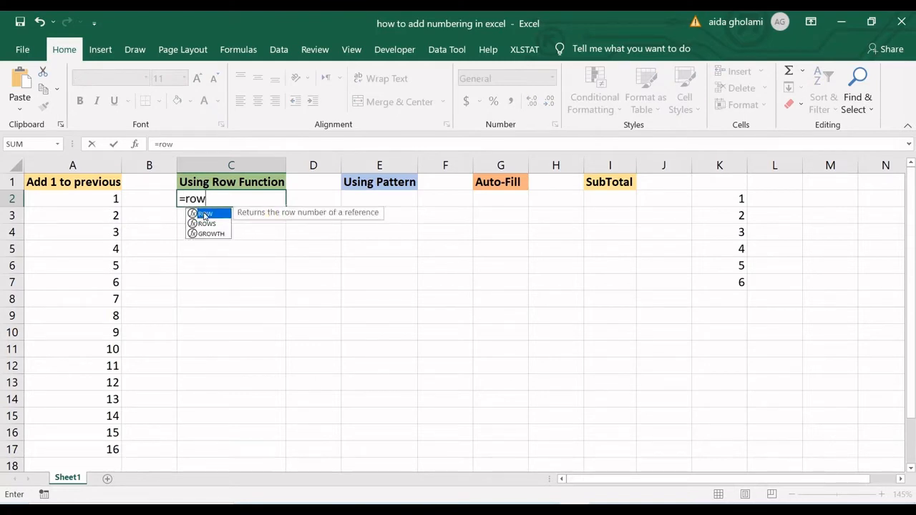
double_click(198, 213)
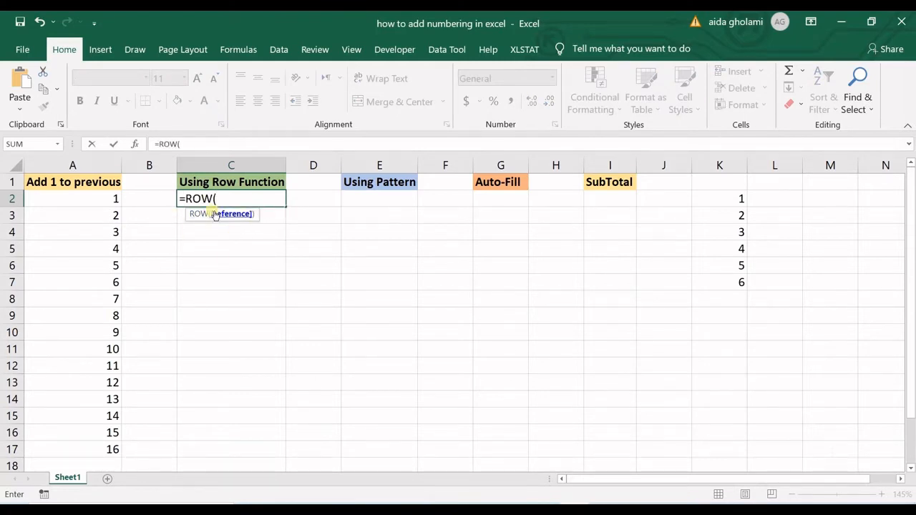
click(302, 204)
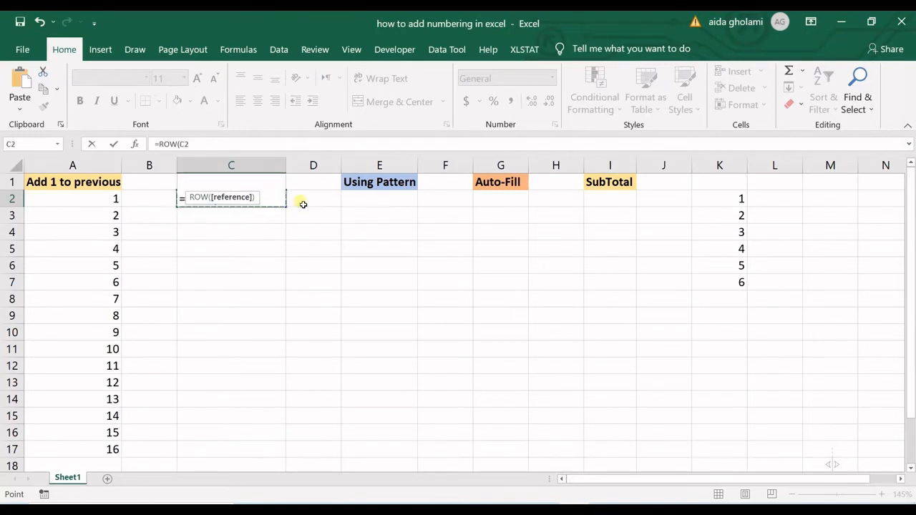
text())
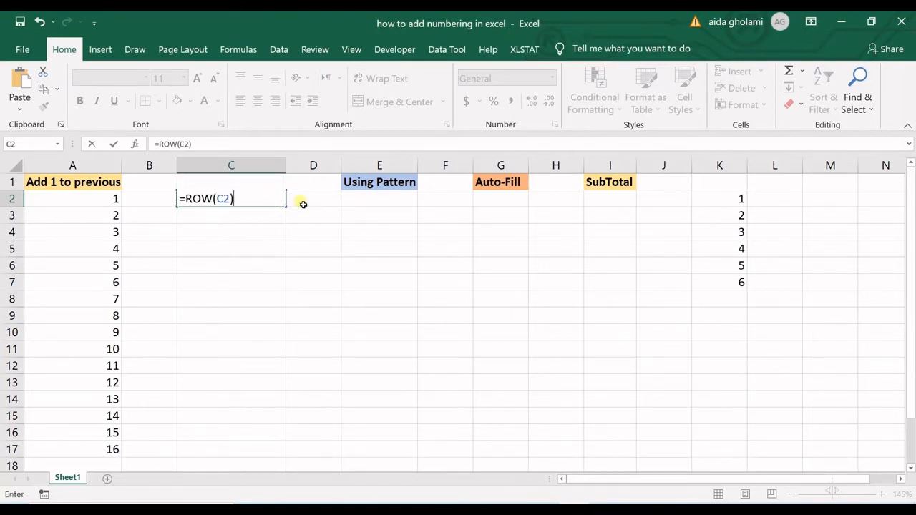
key(Return)
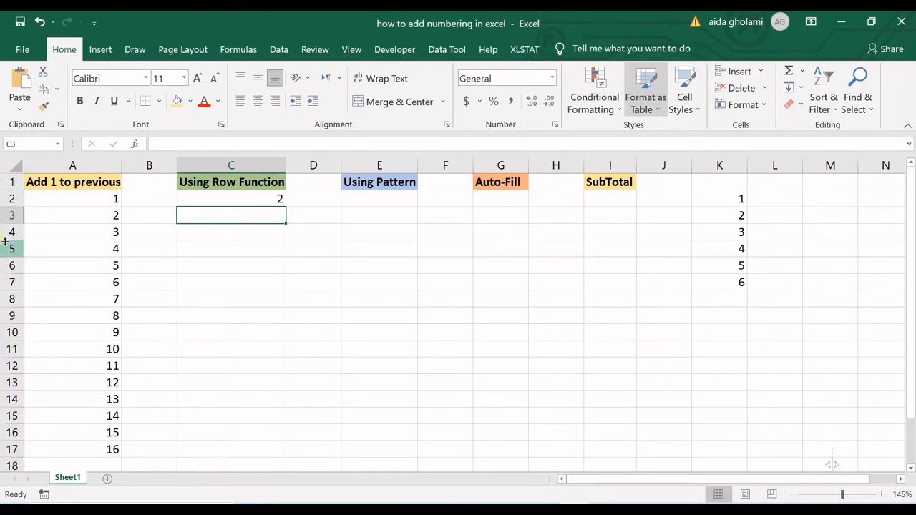
- Fill the ROW formula from C2 down through C17
click(249, 202)
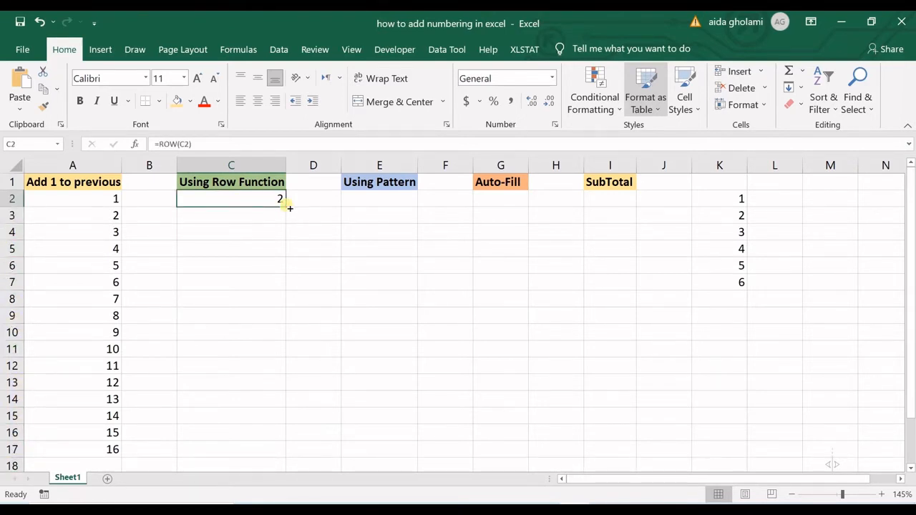
drag(288, 207, 287, 444)
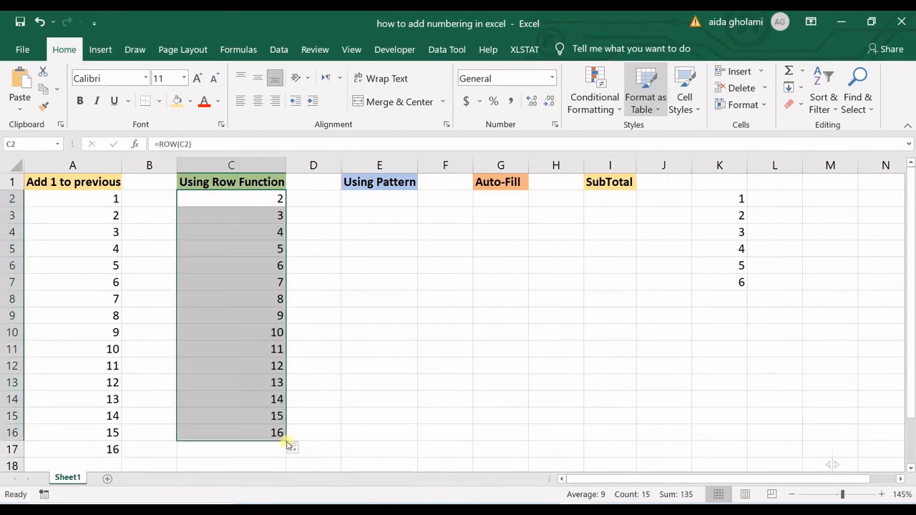
click(289, 446)
click(272, 450)
click(271, 435)
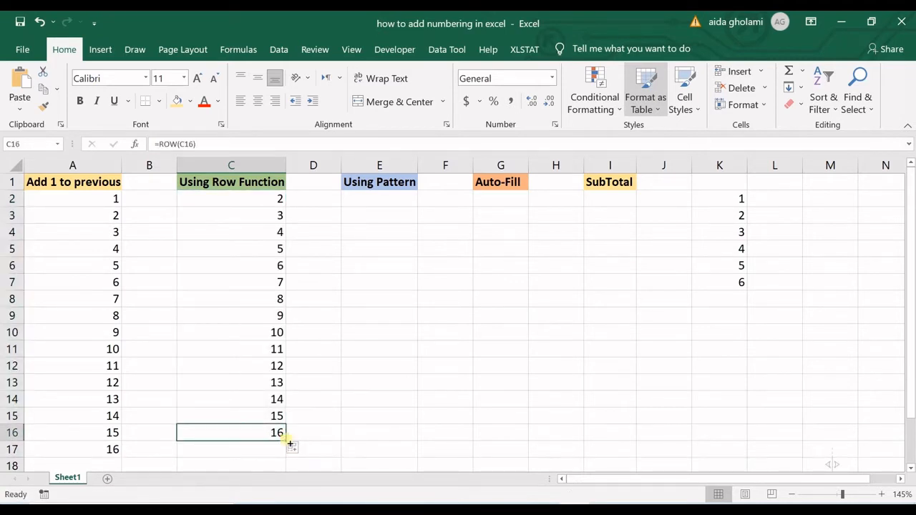
drag(289, 445, 289, 458)
click(263, 207)
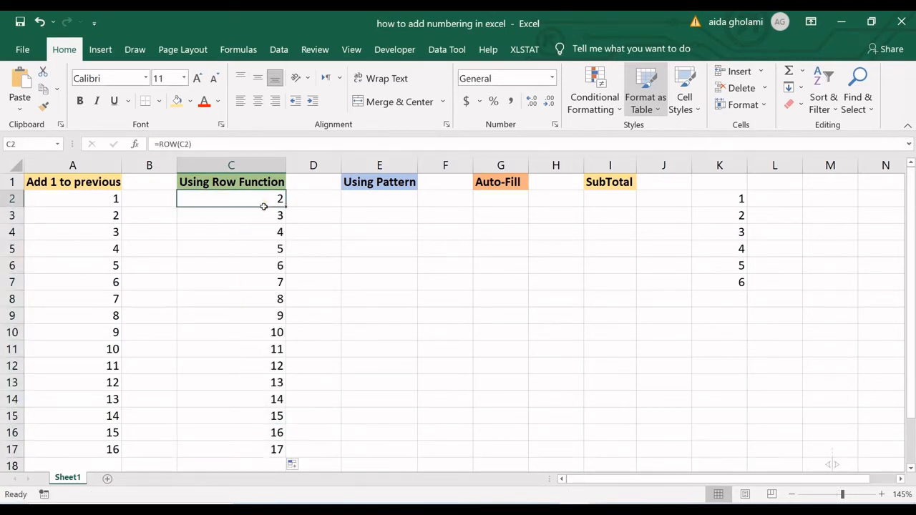
click(13, 199)
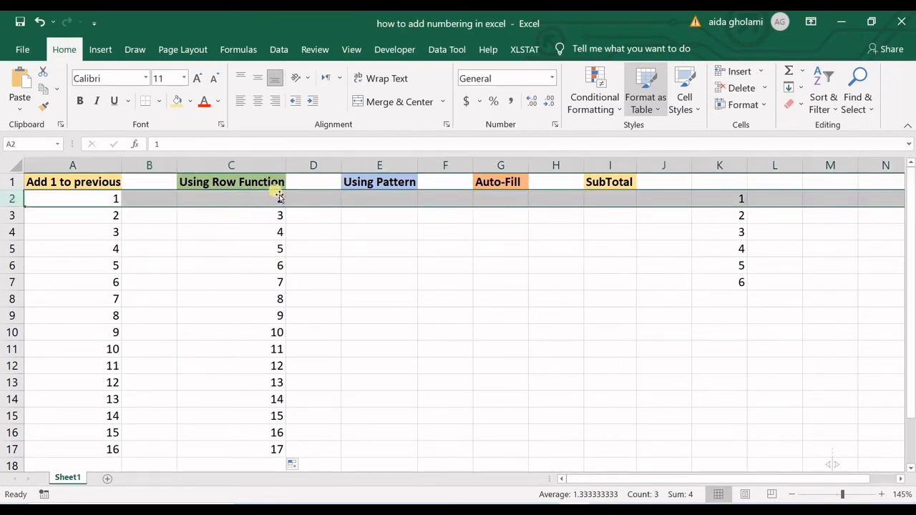
- Enter the starting values 2, 4 and 6 in cells E2 to E4 under Using Pattern
click(374, 200)
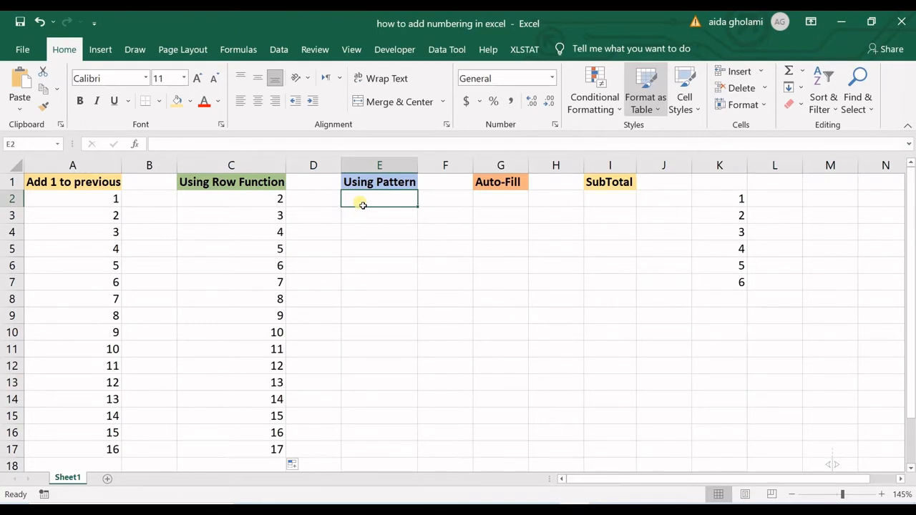
text(2)
key(Return)
text(4)
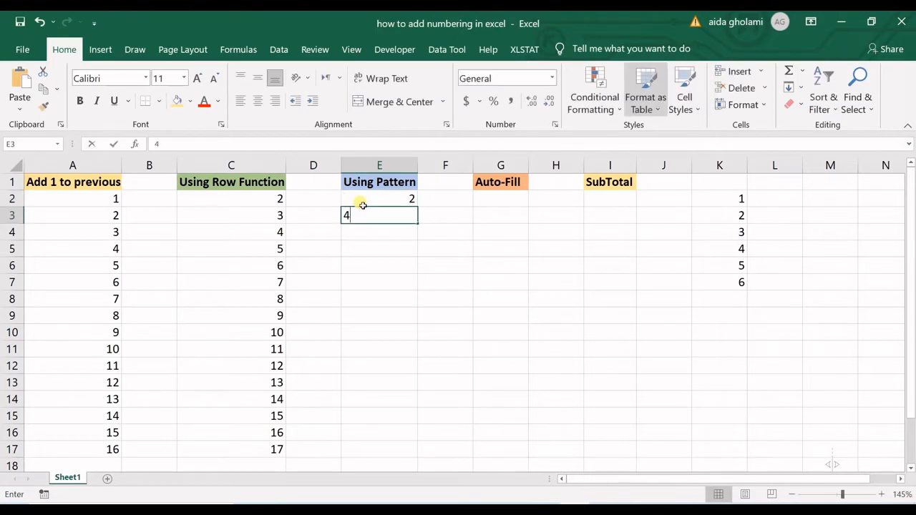
key(Return)
text(6)
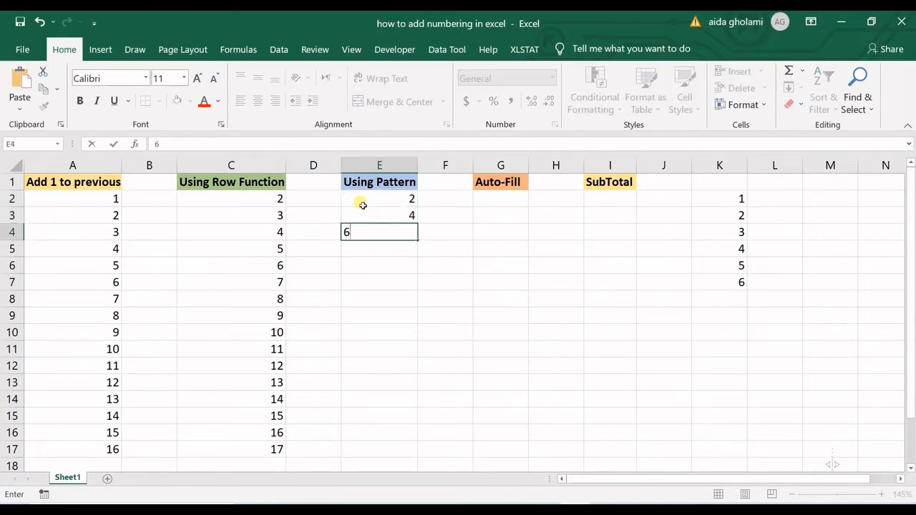
- Extend the number pattern in E2:E4 down through E17
drag(397, 199, 406, 244)
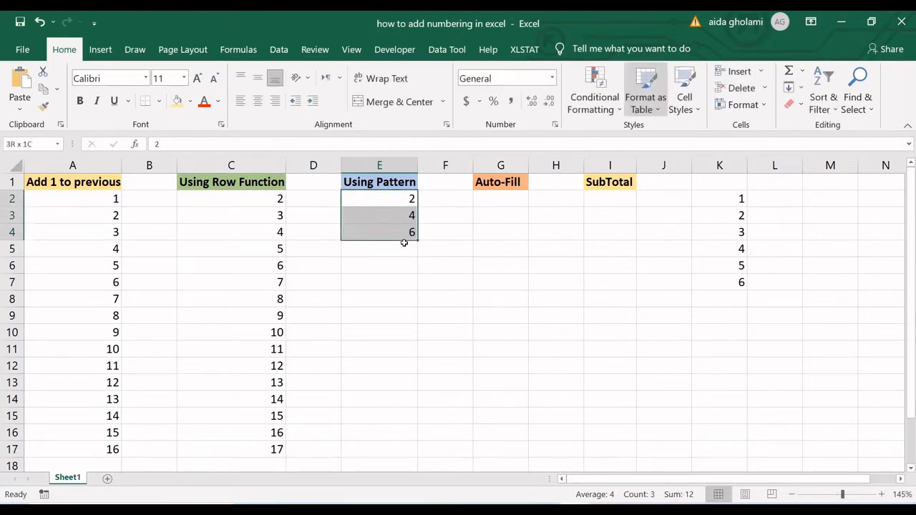
click(405, 239)
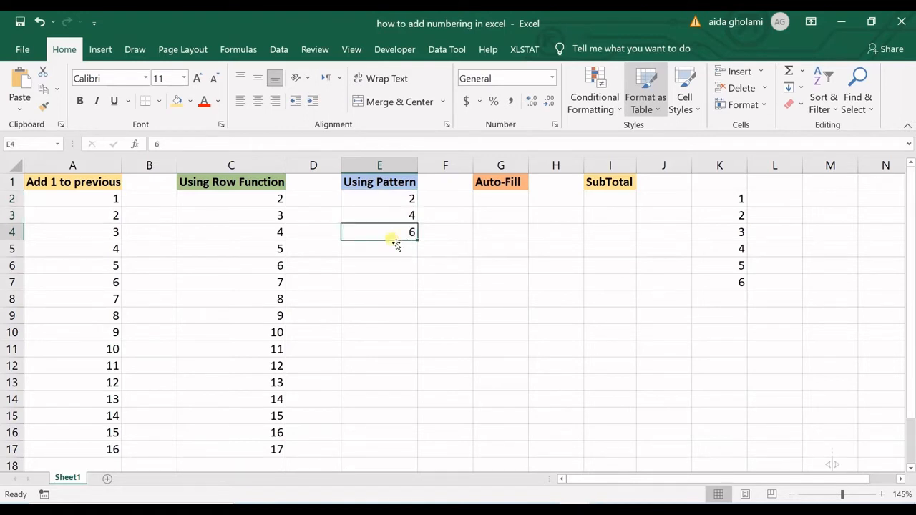
drag(406, 197, 439, 458)
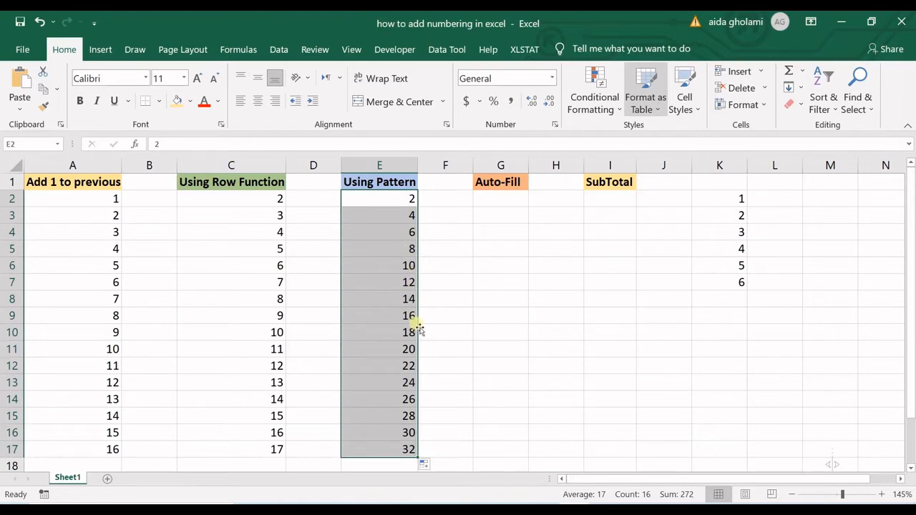
- Enter 3 and 6 in cells F2 and F3 and extend the pattern down through F17
click(446, 200)
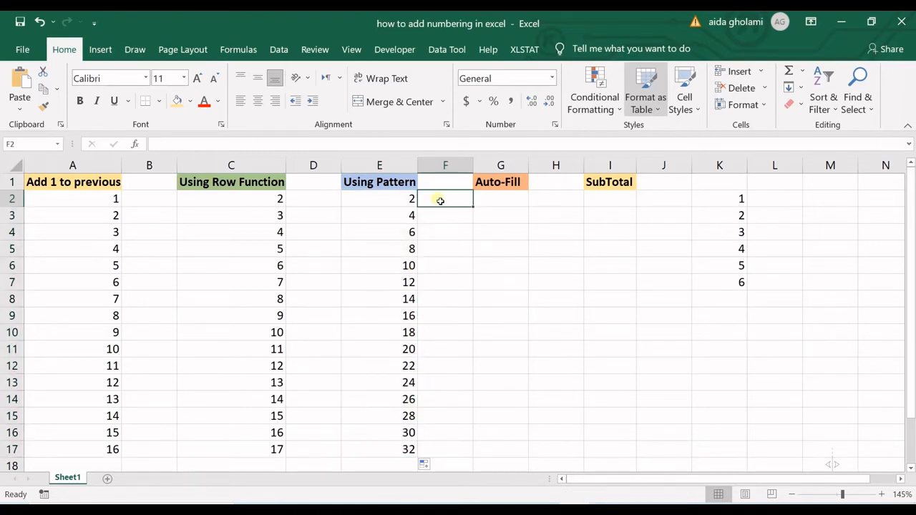
text(3)
key(Return)
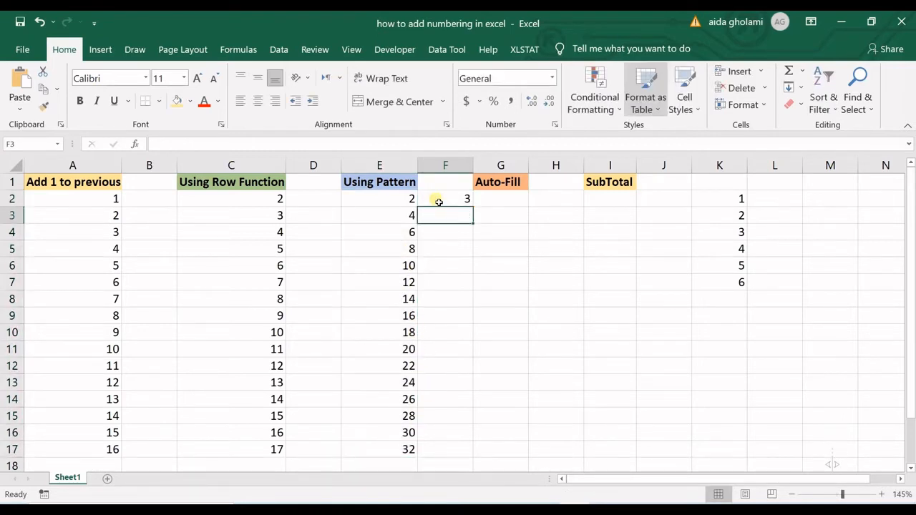
text(6)
key(Return)
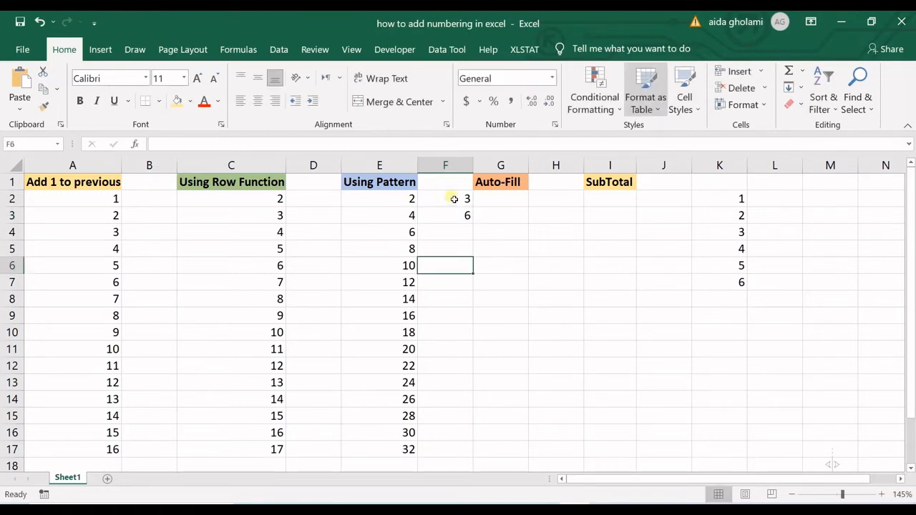
drag(451, 199, 477, 458)
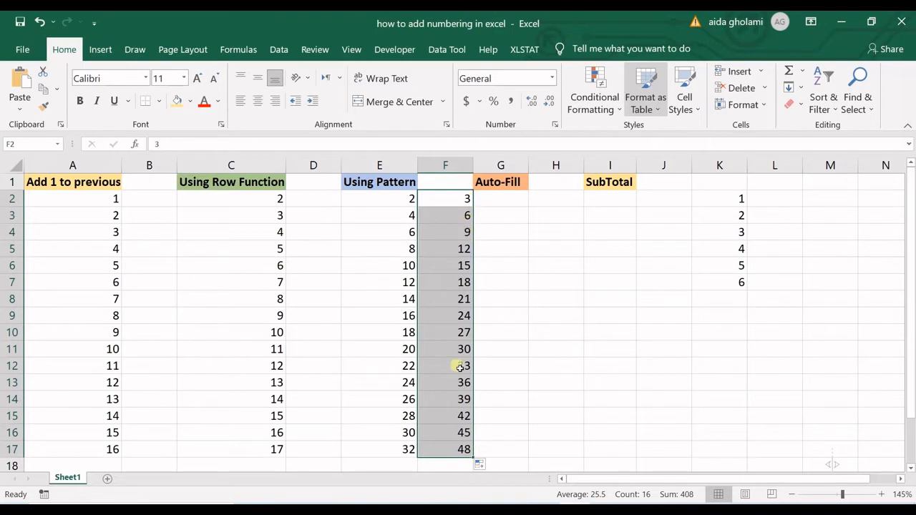
- Enter 4 and 8 in cells D2 and D3 and extend the pattern down through D17
click(331, 213)
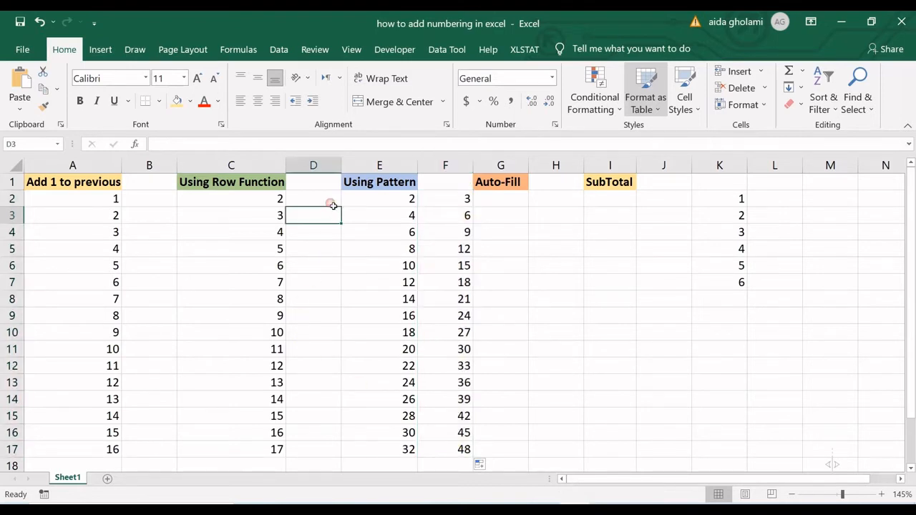
click(333, 201)
text(4)
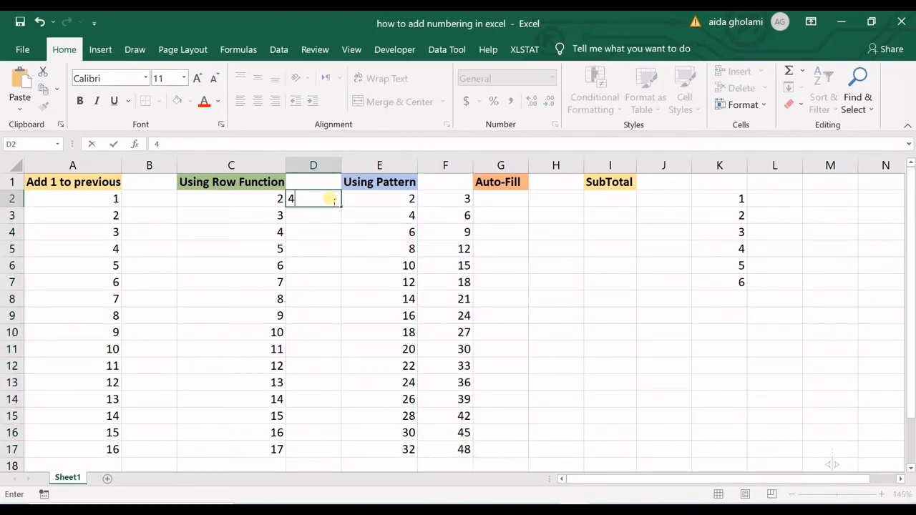
key(Return)
text(8)
key(Return)
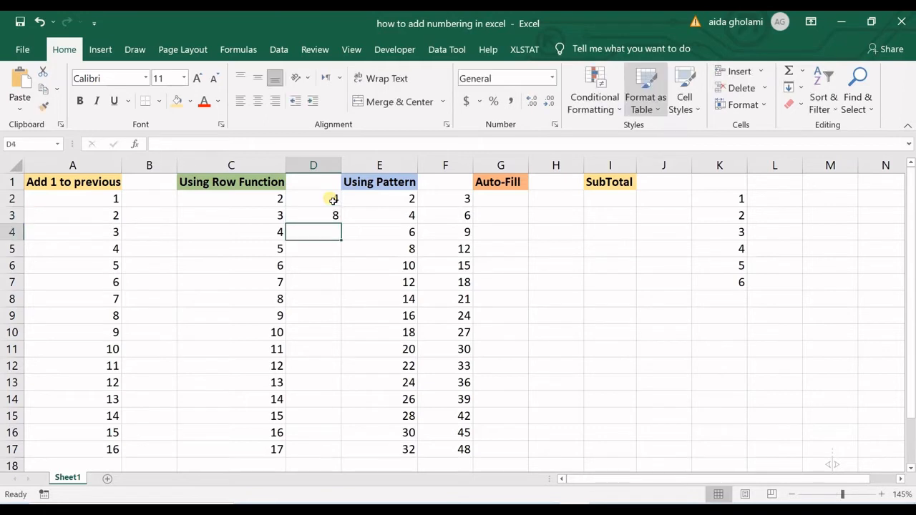
text(2)
click(348, 238)
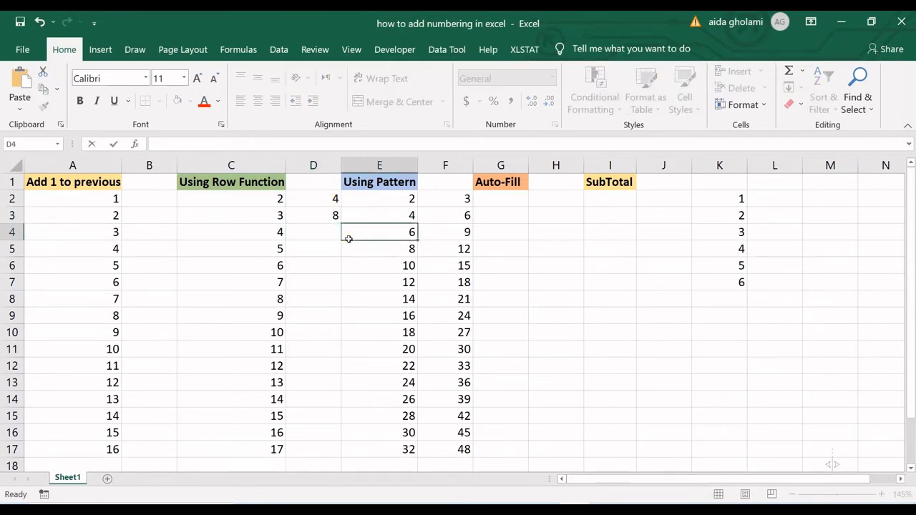
click(335, 189)
drag(335, 200, 315, 452)
click(334, 206)
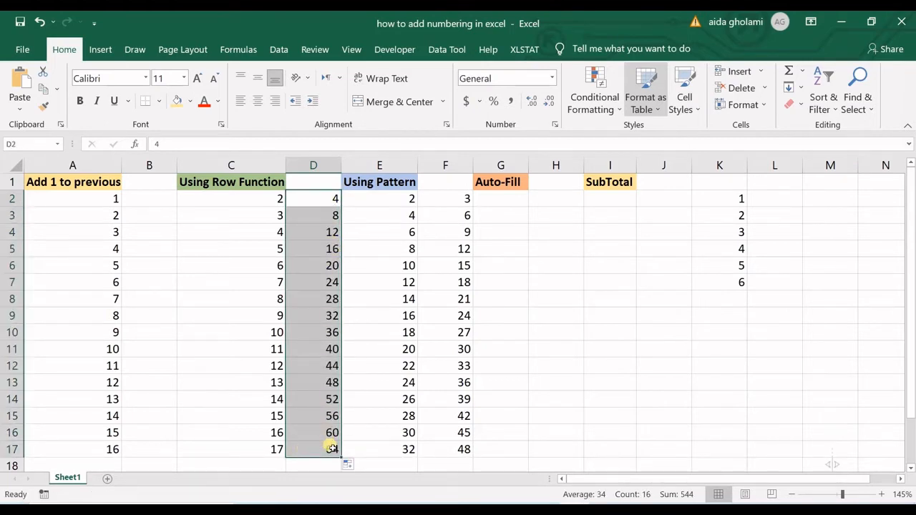
- Clear the extra number patterns from D2:D17 and F2:F17
click(355, 338)
drag(329, 201, 323, 458)
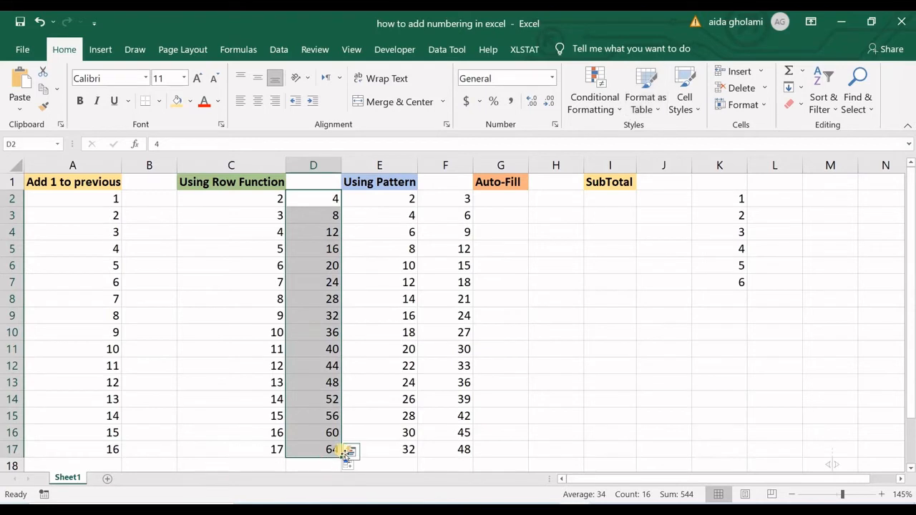
key(Delete)
drag(459, 184, 459, 446)
key(Delete)
click(405, 272)
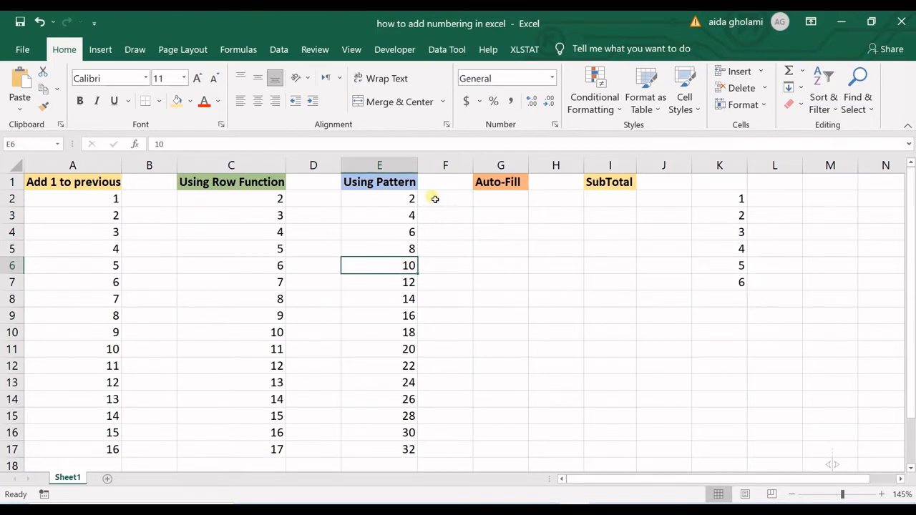
- Set E2 and E3 under Using Pattern to 1 and 2 and extend the pattern down through E17
click(407, 201)
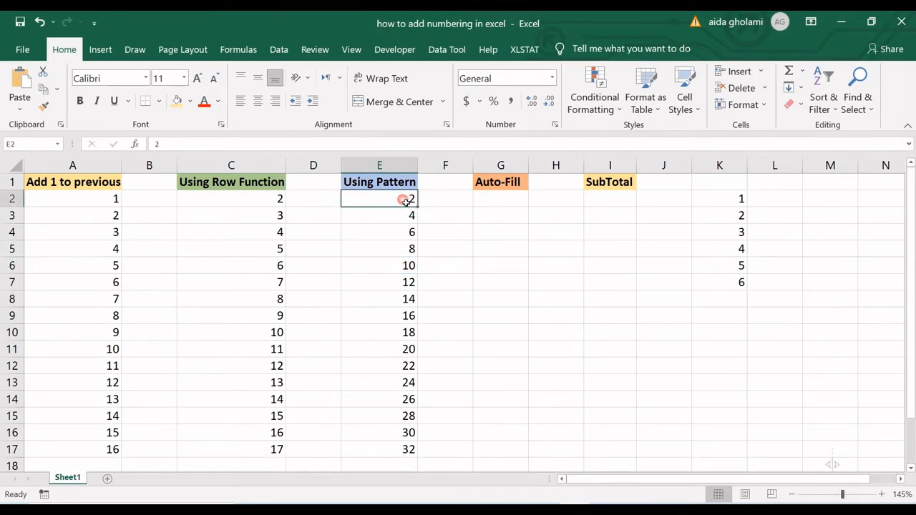
text(1)
key(Return)
text(2)
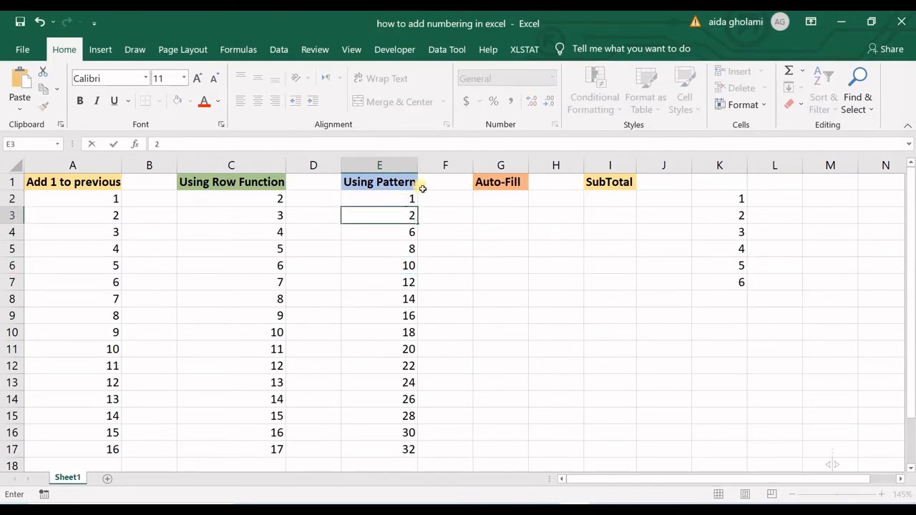
drag(407, 198, 419, 459)
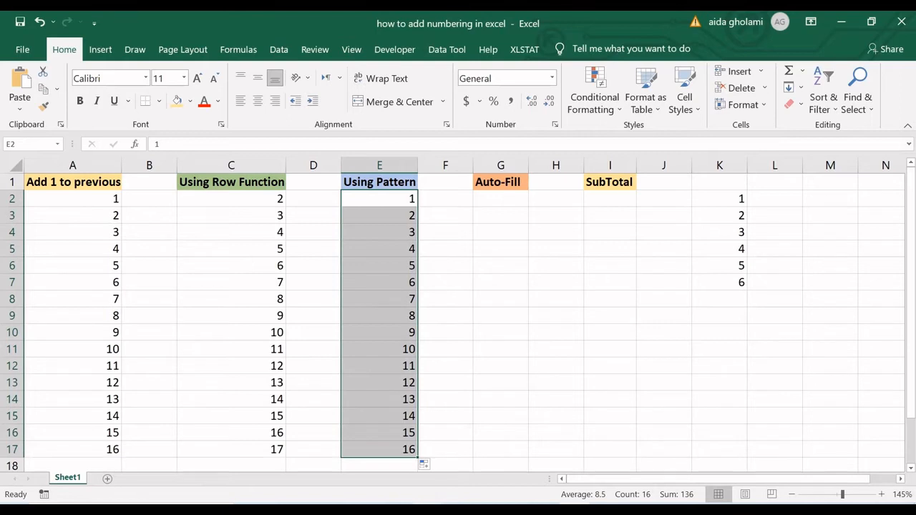
- Enter 1 in cell G2 under Auto-Fill and fill it down through G17
click(488, 204)
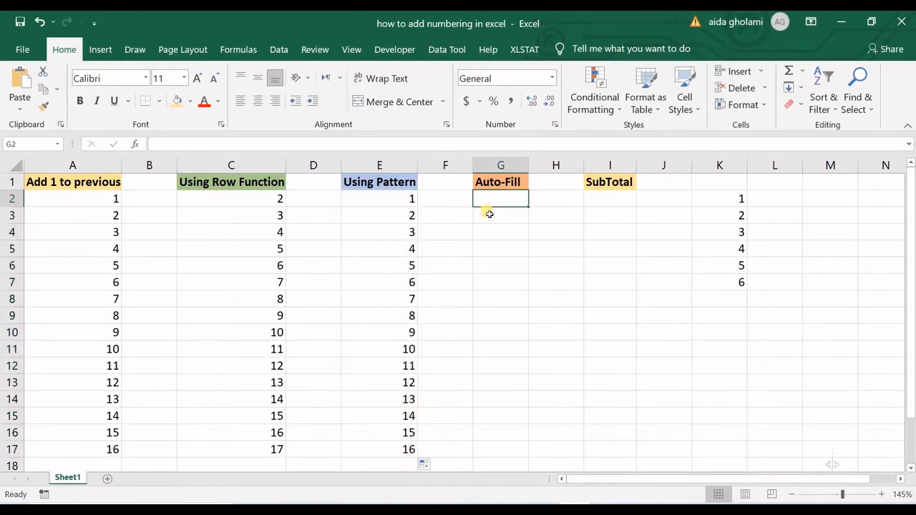
text(1)
key(Return)
click(524, 206)
drag(533, 208, 508, 463)
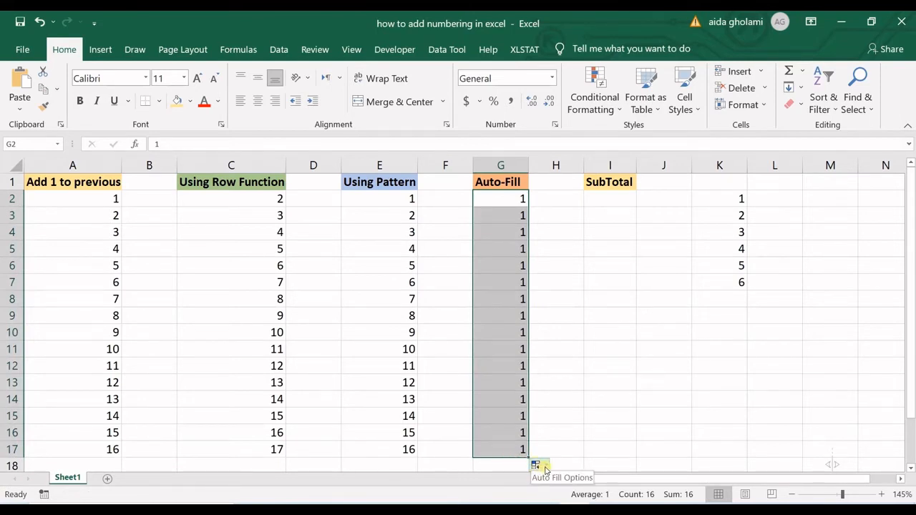
- Switch the auto fill option for G2:G17 to Fill Series
click(543, 467)
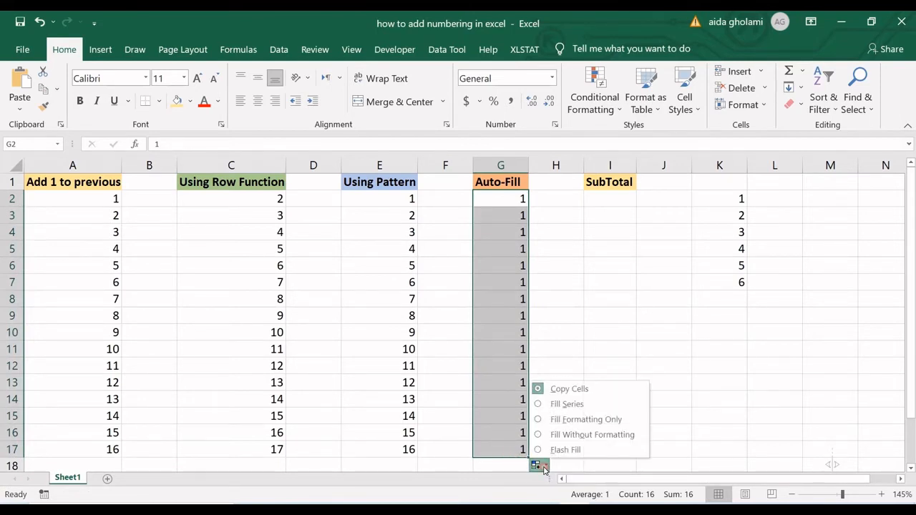
click(541, 405)
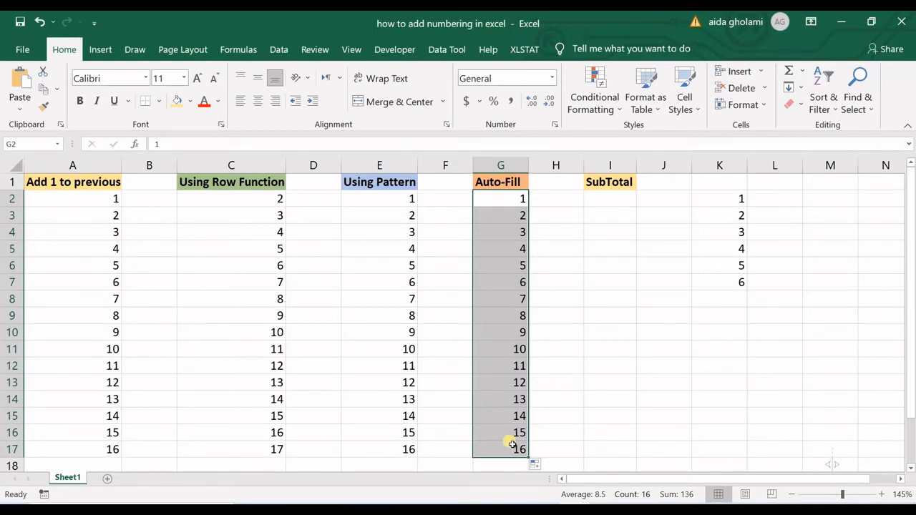
click(556, 349)
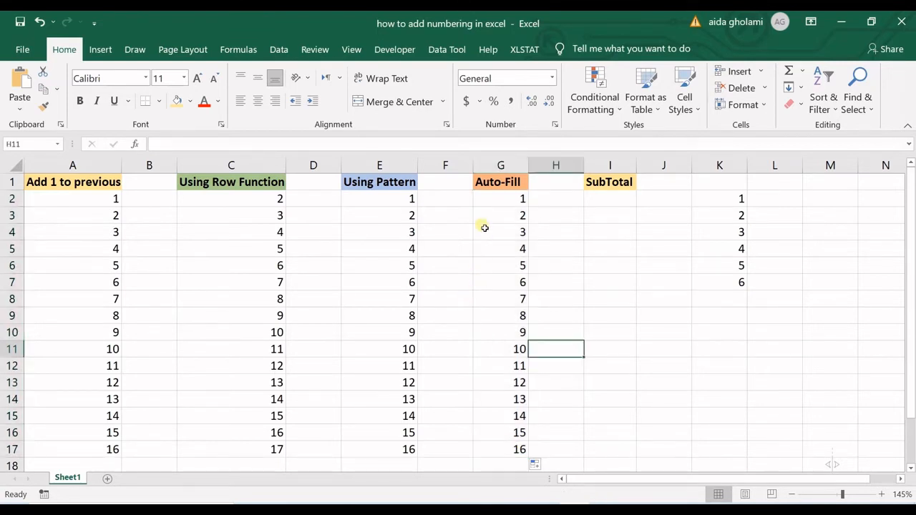
- Clear the contents of row 7 from A7 through G7
click(422, 283)
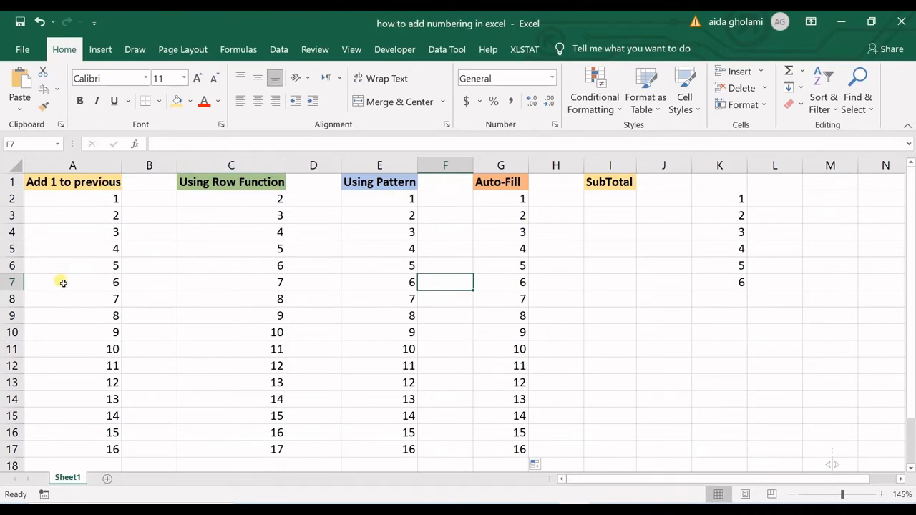
drag(63, 282, 513, 283)
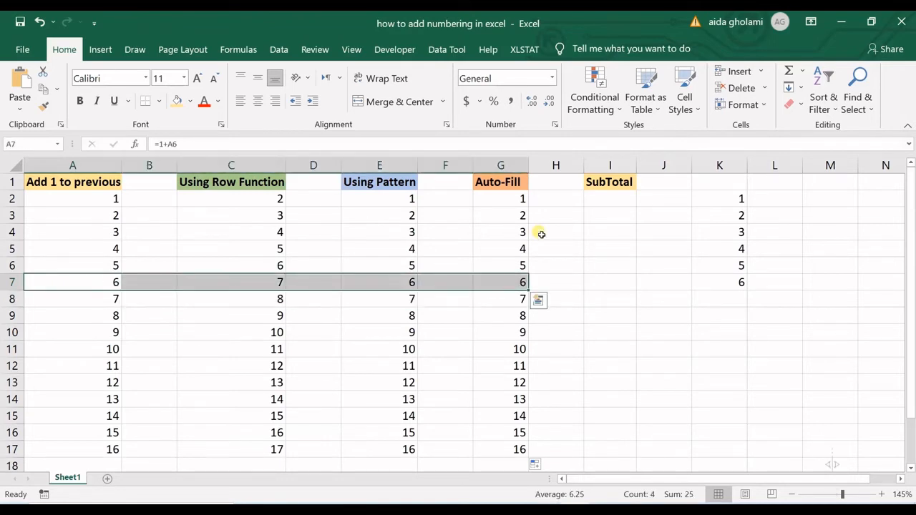
key(Delete)
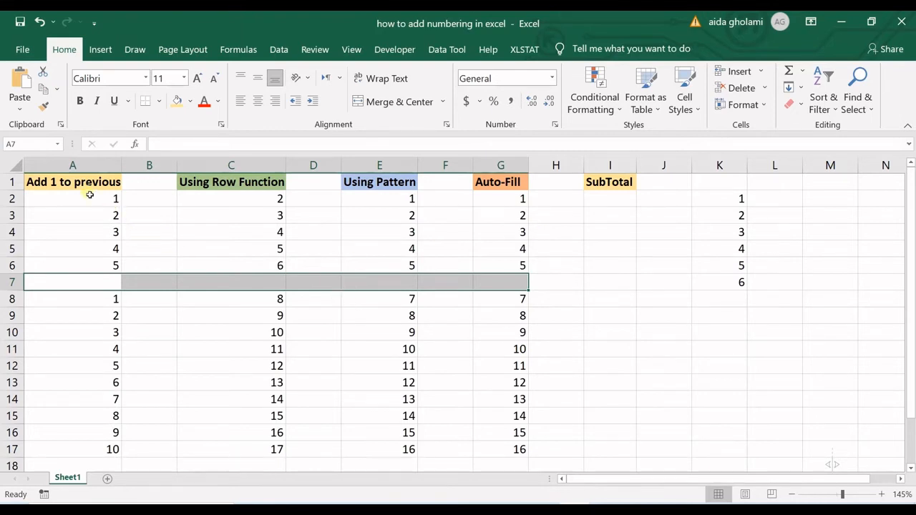
- Examine the Add 1 to previous formulas in A6 and A8 and the numbering below blank row 7
click(114, 269)
double_click(114, 268)
key(Return)
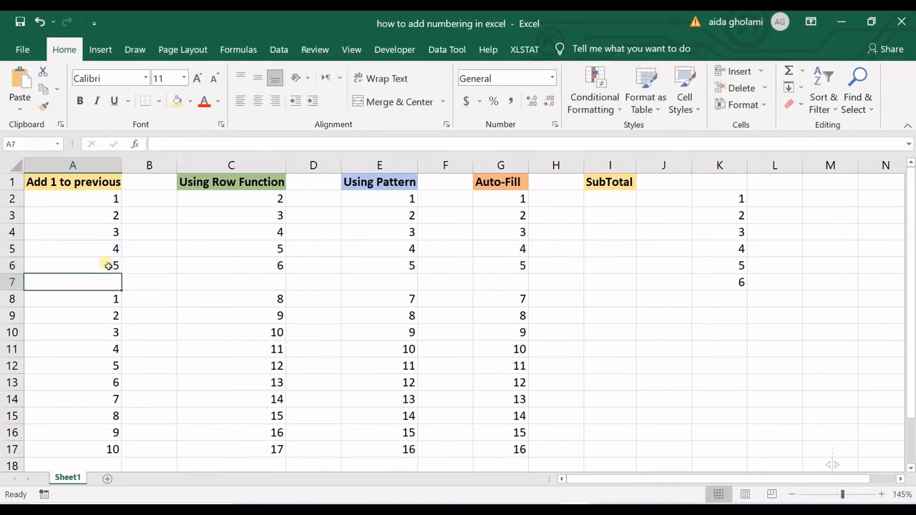
drag(107, 307, 88, 449)
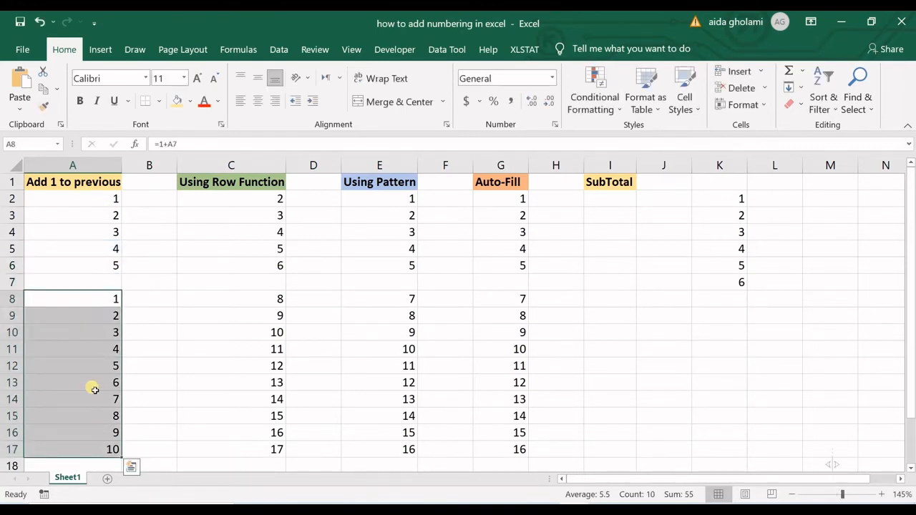
drag(86, 282, 556, 282)
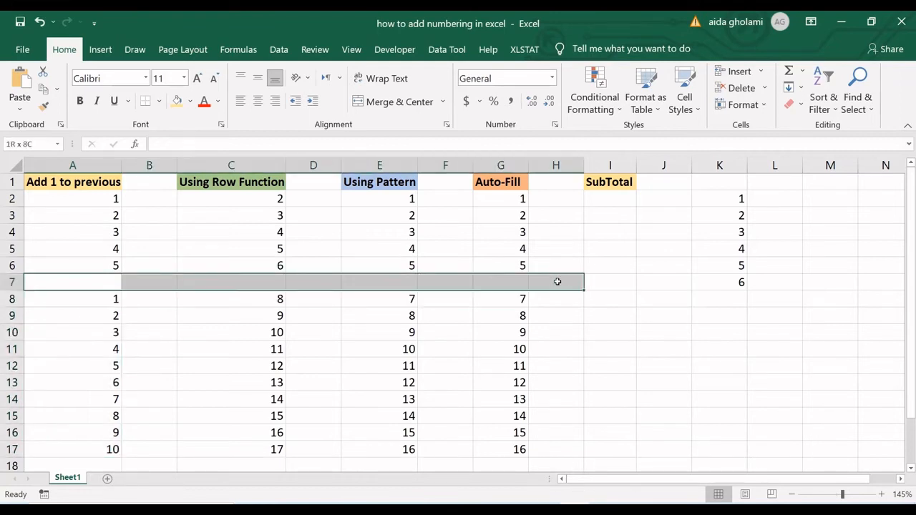
click(72, 296)
text(=1+A7)
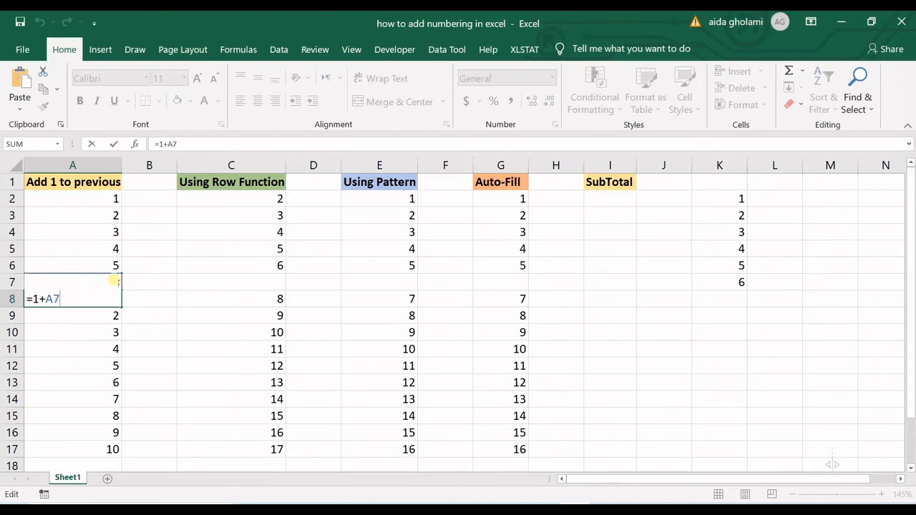
key(Return)
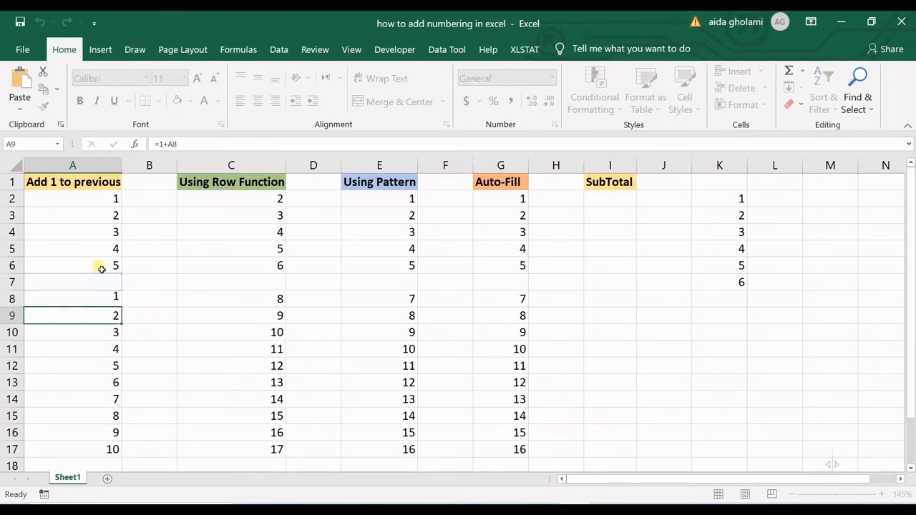
drag(65, 301, 80, 372)
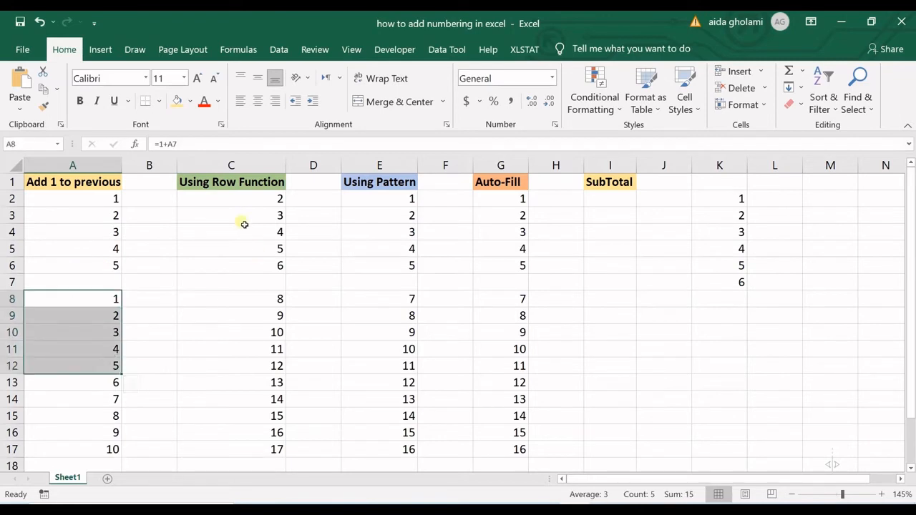
- Examine the ROW formula in C2 and compare how the numbering in columns C, E and G continues past blank row 7
click(245, 199)
text(=ROW(C2))
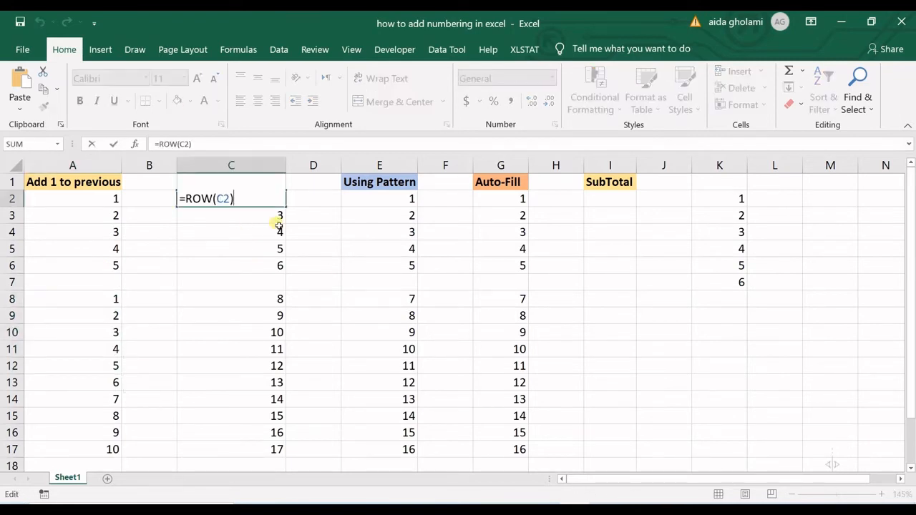
key(Return)
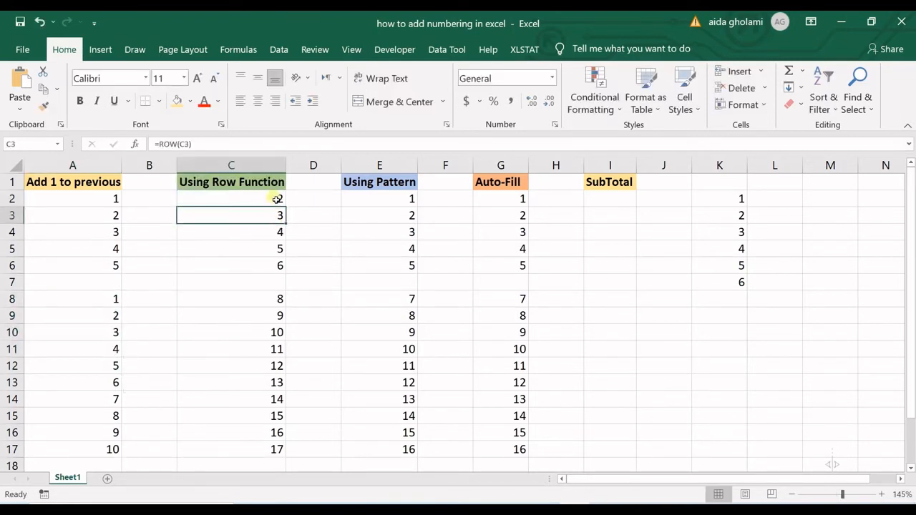
drag(275, 200, 522, 451)
click(315, 284)
mouse_move(232, 286)
mouse_down()
mouse_move(351, 286)
mouse_move(248, 280)
mouse_up()
drag(396, 284, 508, 287)
drag(384, 300, 527, 445)
click(520, 416)
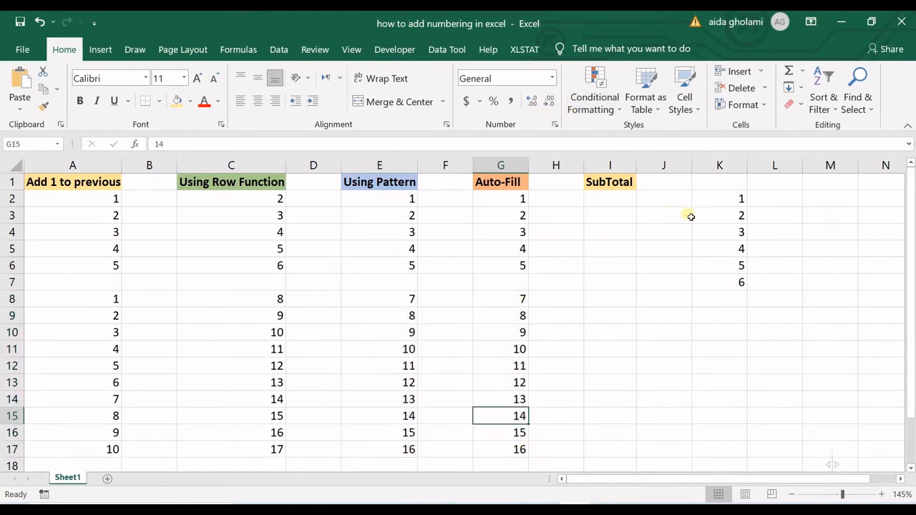
- Delete the leftover numbers in K2:K7
drag(712, 198, 741, 281)
key(Delete)
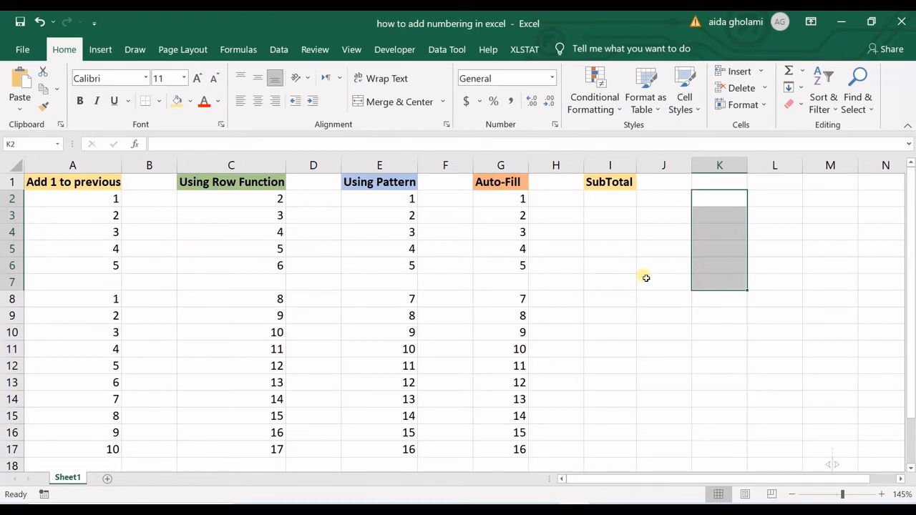
click(164, 222)
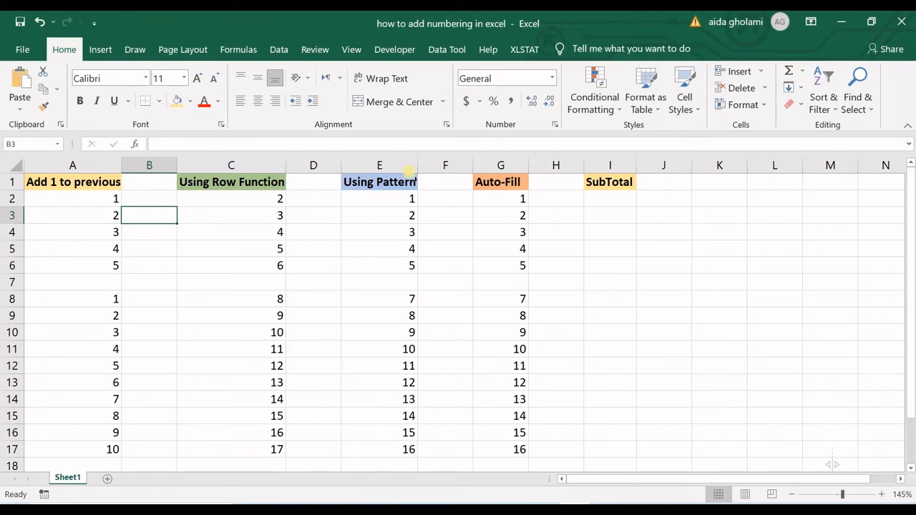
click(572, 214)
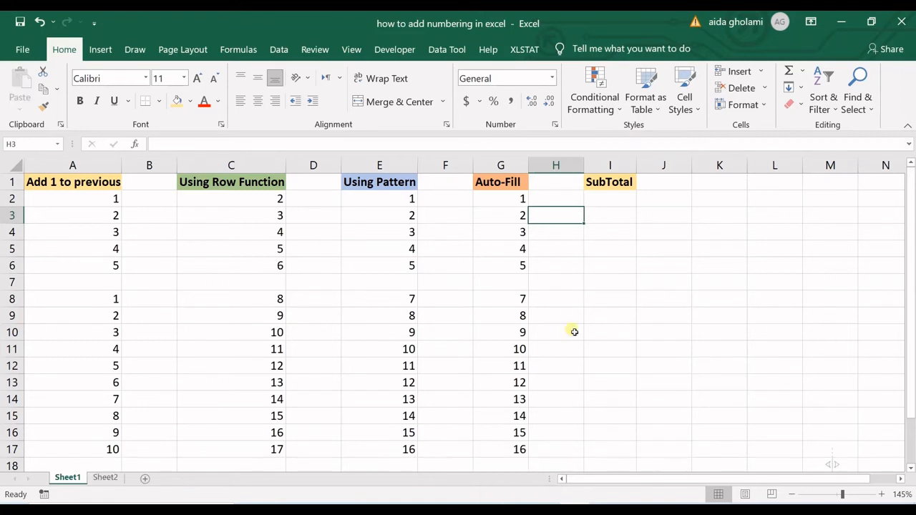
click(573, 332)
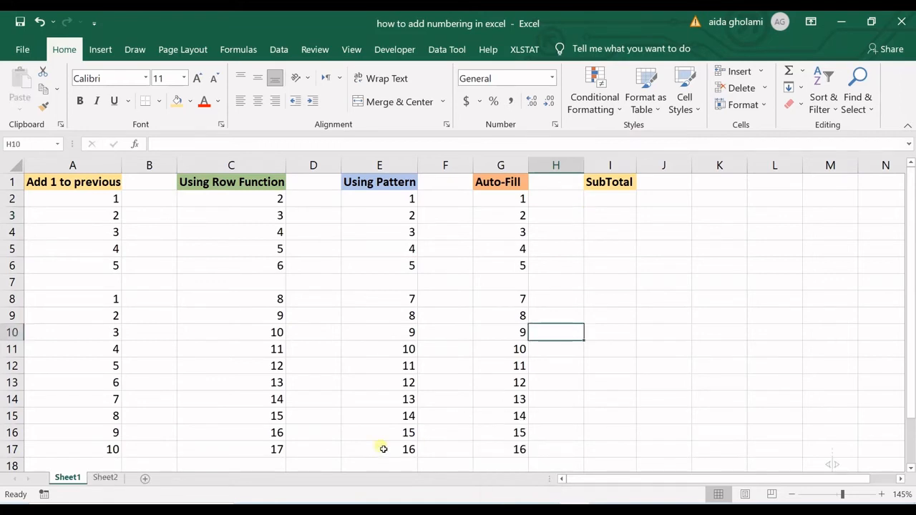
- Open Sheet2 and look over its table of types and monthly values from jan to may
click(102, 478)
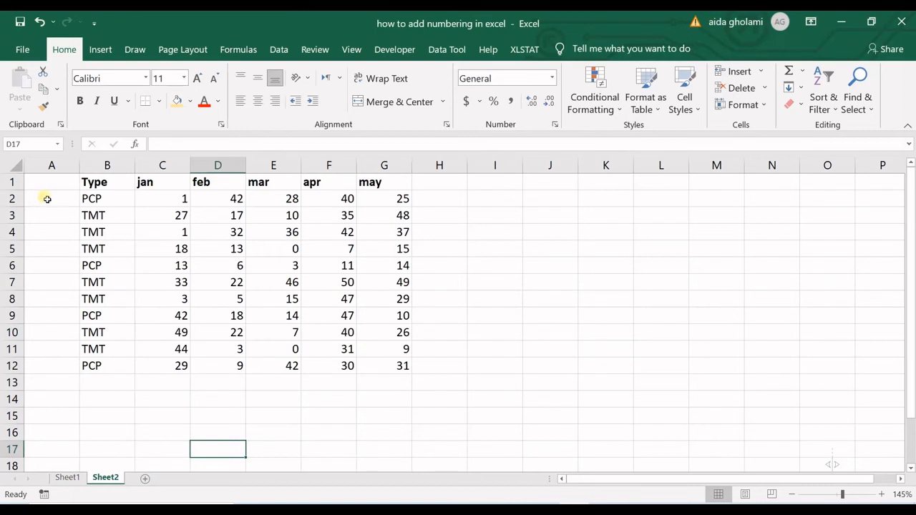
drag(102, 189, 422, 366)
click(422, 369)
- Enter 1 in A2 and fill it down to A12 as a series, numbering the table rows 1 to 11
click(76, 199)
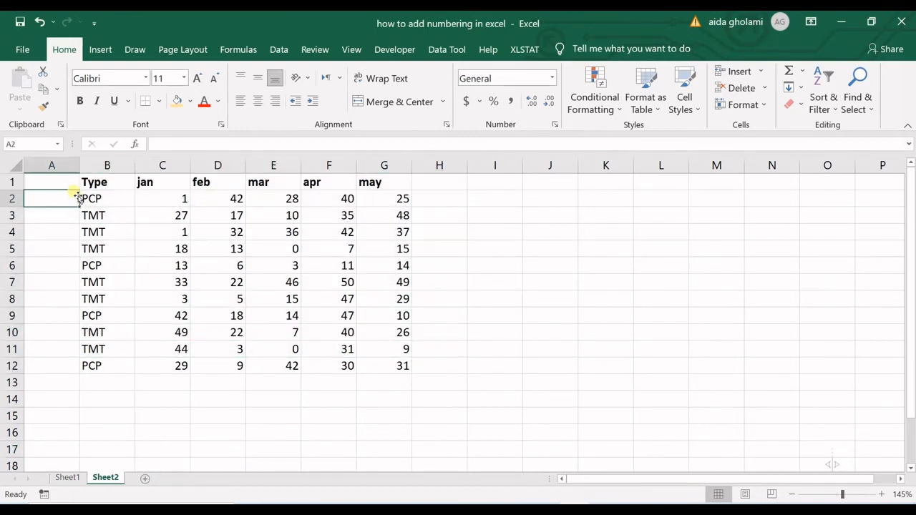
text(1)
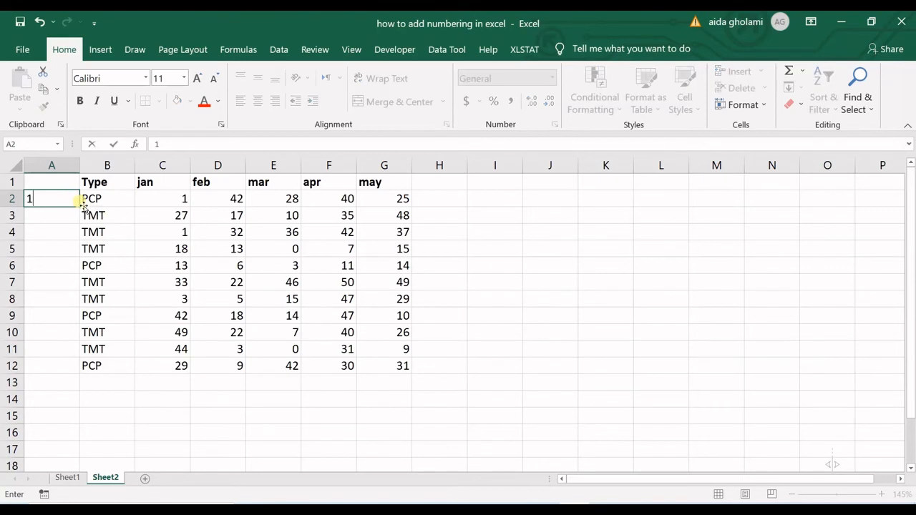
drag(83, 209, 79, 373)
click(87, 381)
click(122, 413)
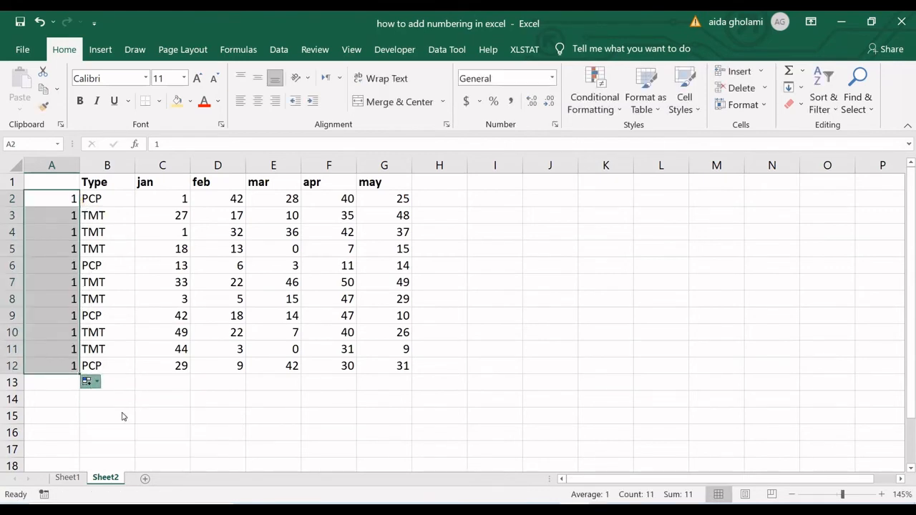
click(139, 299)
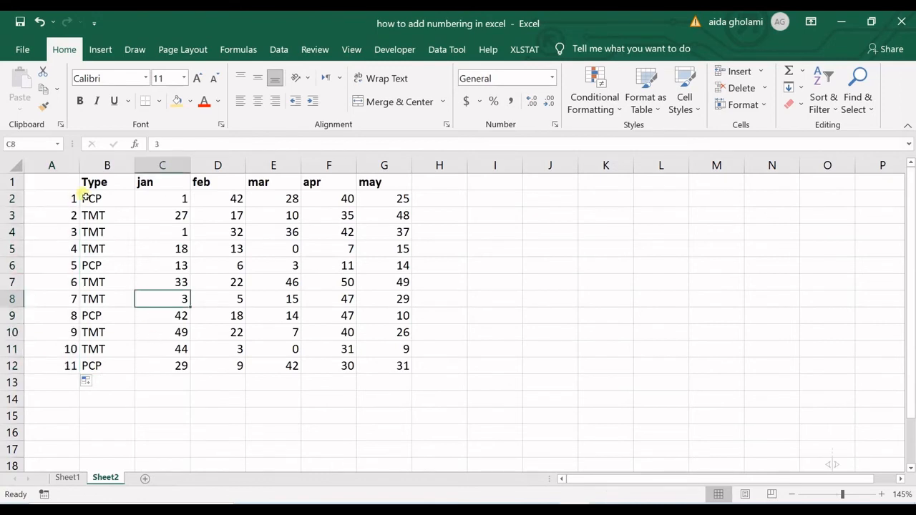
drag(75, 197, 67, 365)
click(198, 300)
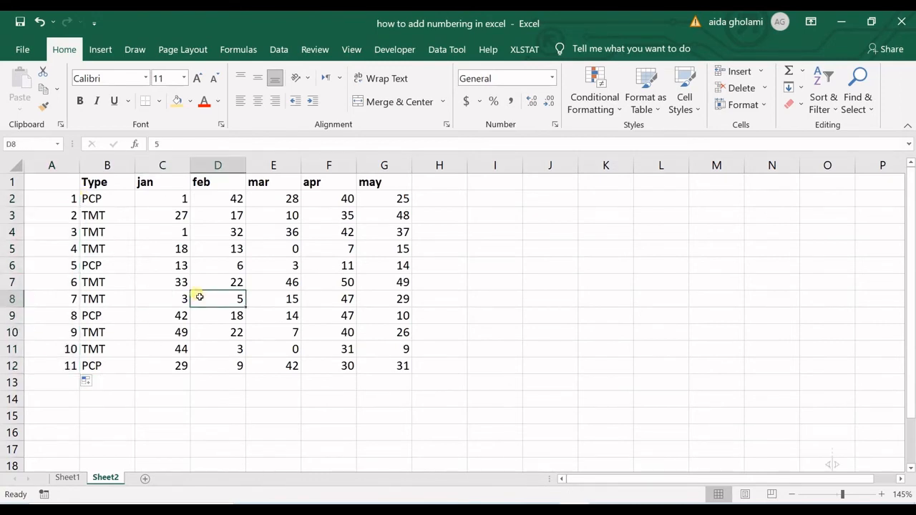
- Turn on filtering for the header row of the Sheet2 table
click(11, 182)
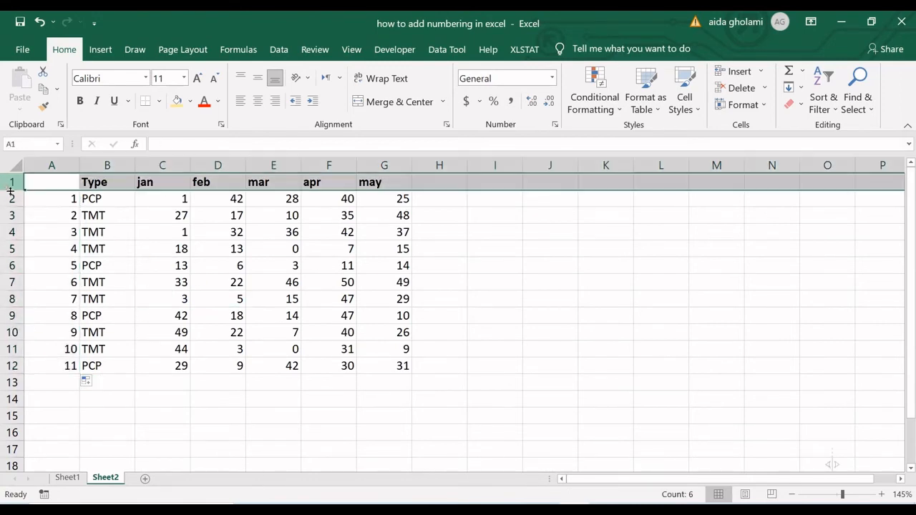
click(278, 49)
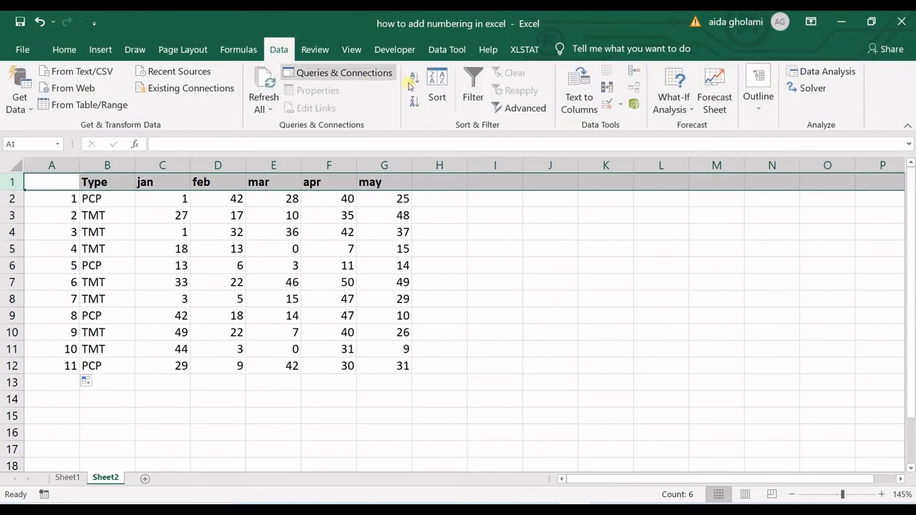
click(482, 89)
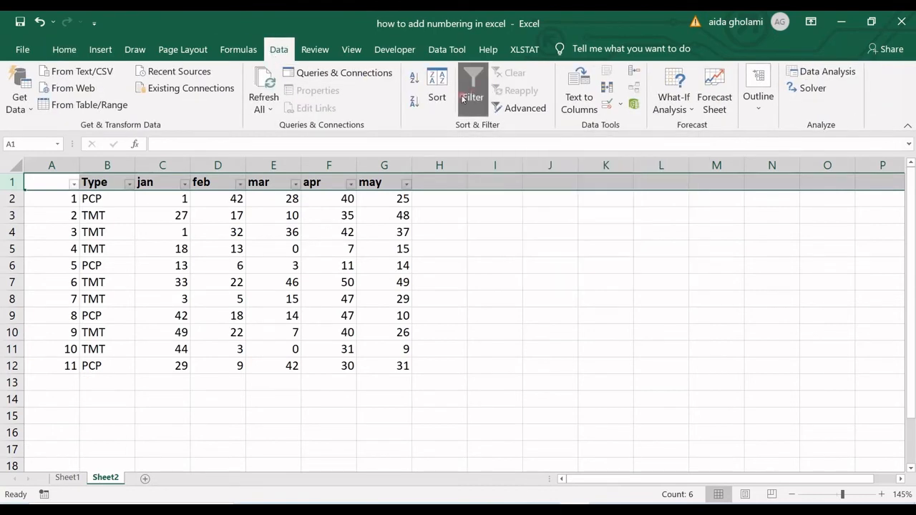
- Filter the Type column to show only PCP and examine the numbering of the remaining rows in column A
click(129, 184)
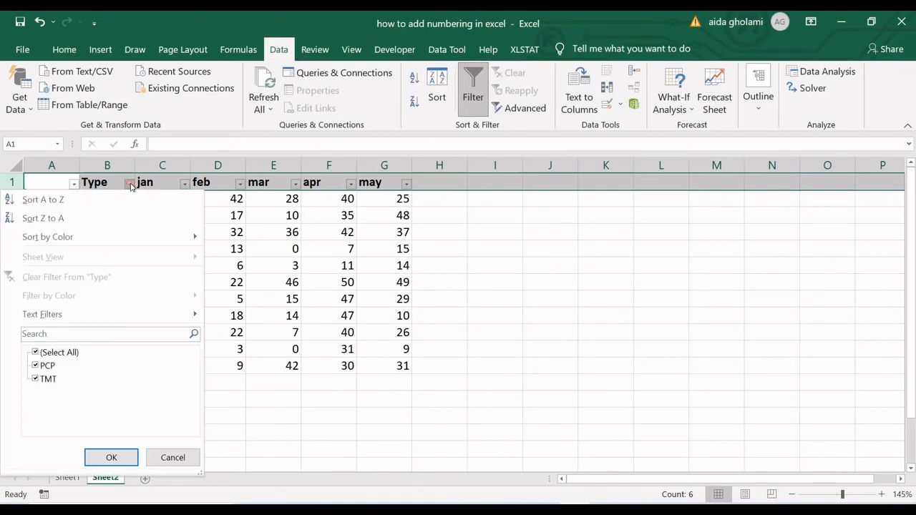
click(36, 353)
click(35, 365)
click(113, 458)
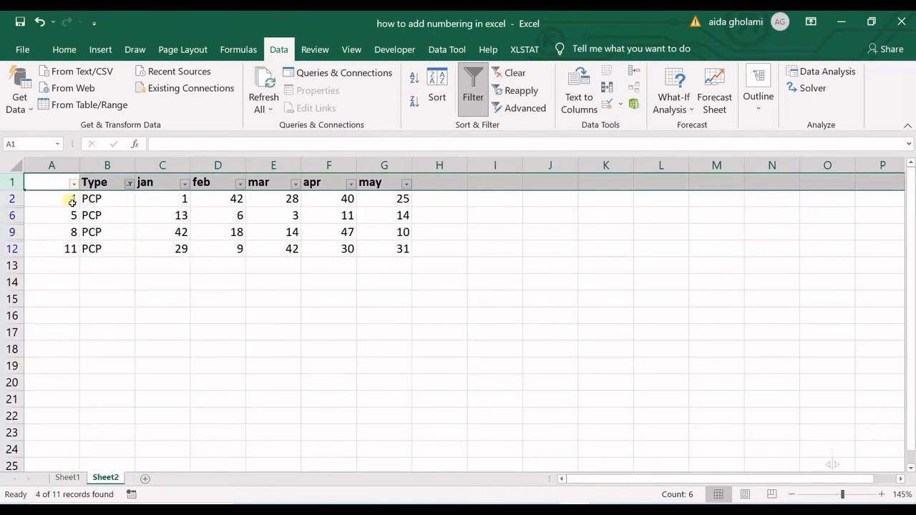
drag(65, 203, 75, 249)
- Show all types again and check the column A numbers of the PCP rows in A2, A6, A9 and A12
click(129, 184)
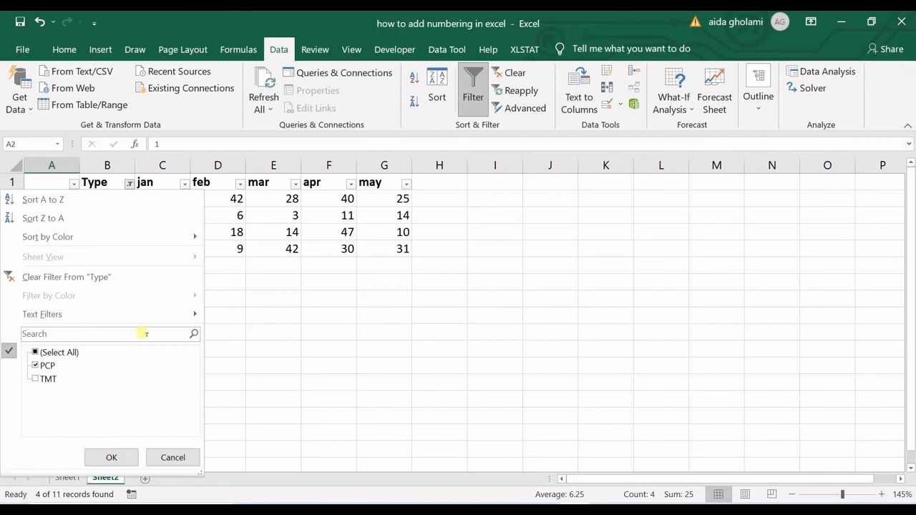
click(46, 355)
click(109, 458)
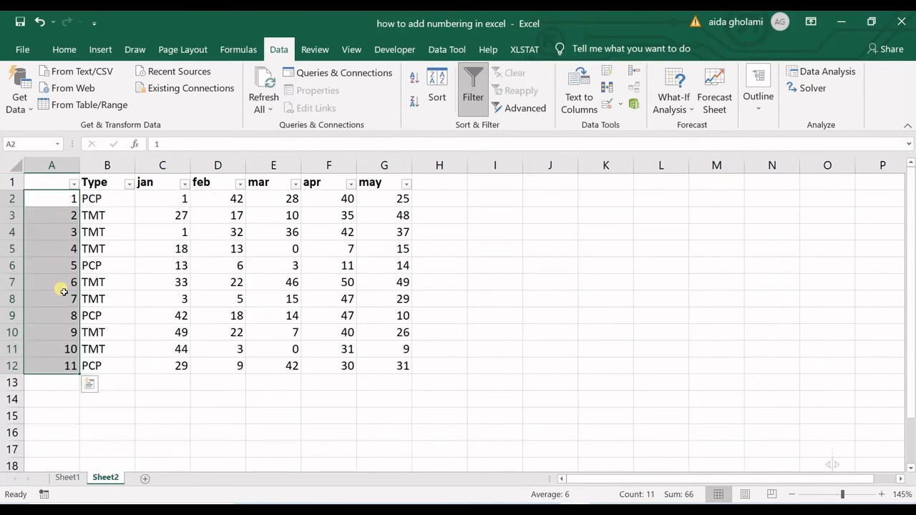
click(69, 200)
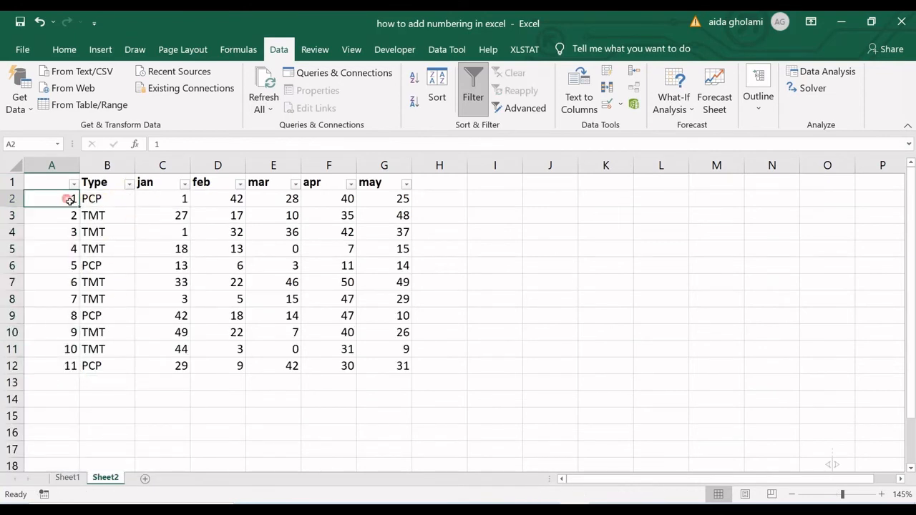
click(66, 265)
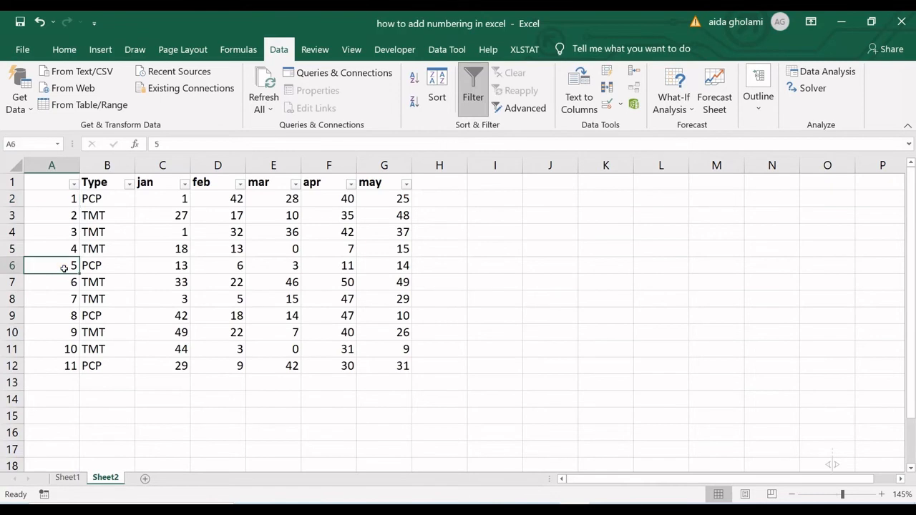
click(58, 317)
click(57, 366)
- Filter the Type column to PCP again and recheck whether the visible column A numbers run consecutively
click(129, 184)
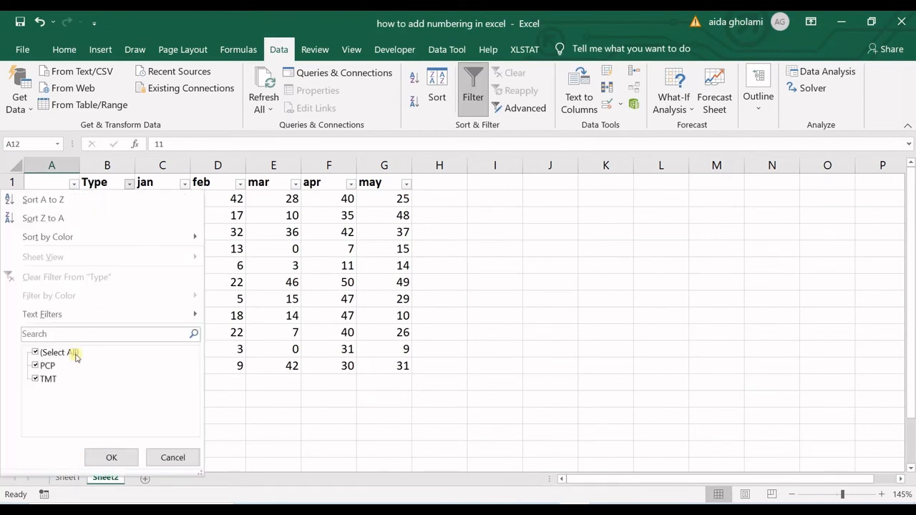
click(42, 353)
click(43, 365)
click(110, 455)
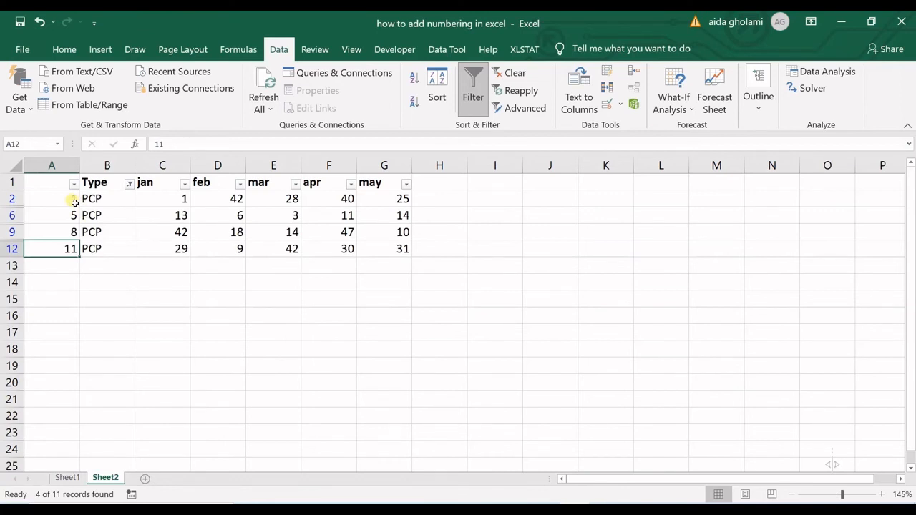
drag(72, 200, 71, 248)
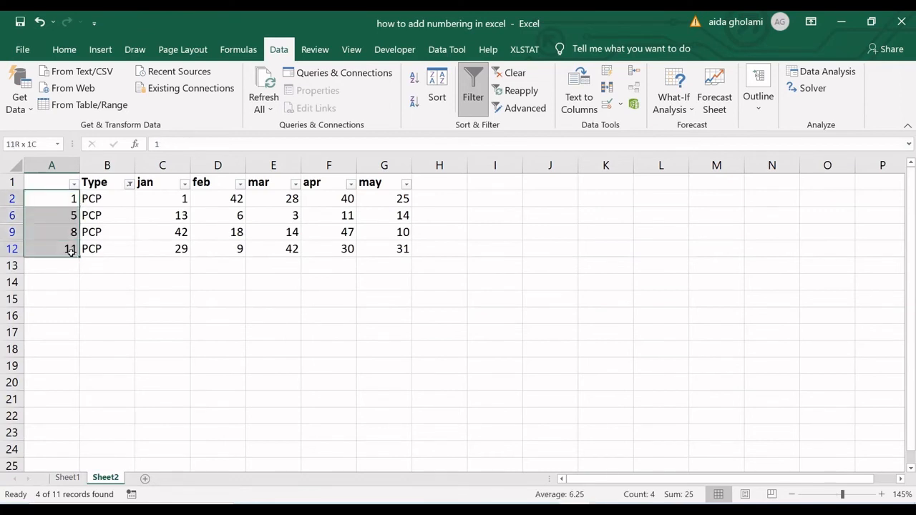
drag(63, 201, 63, 249)
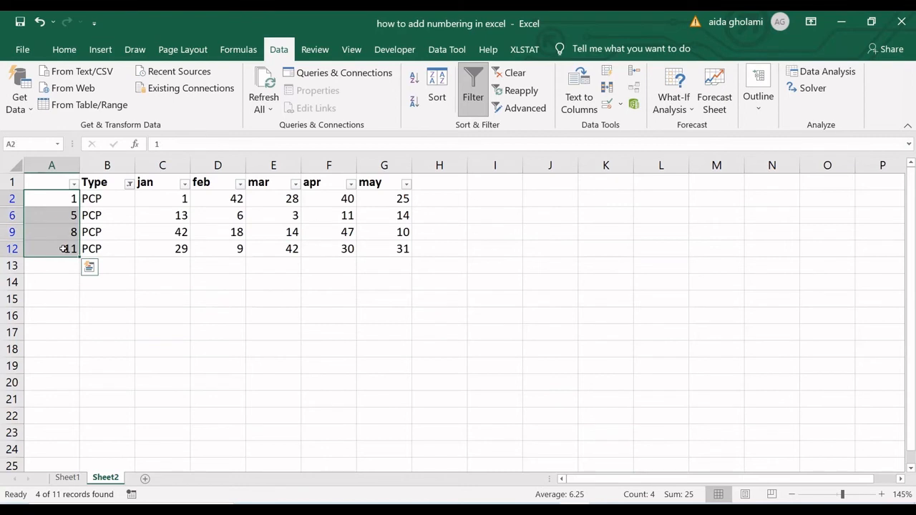
click(61, 214)
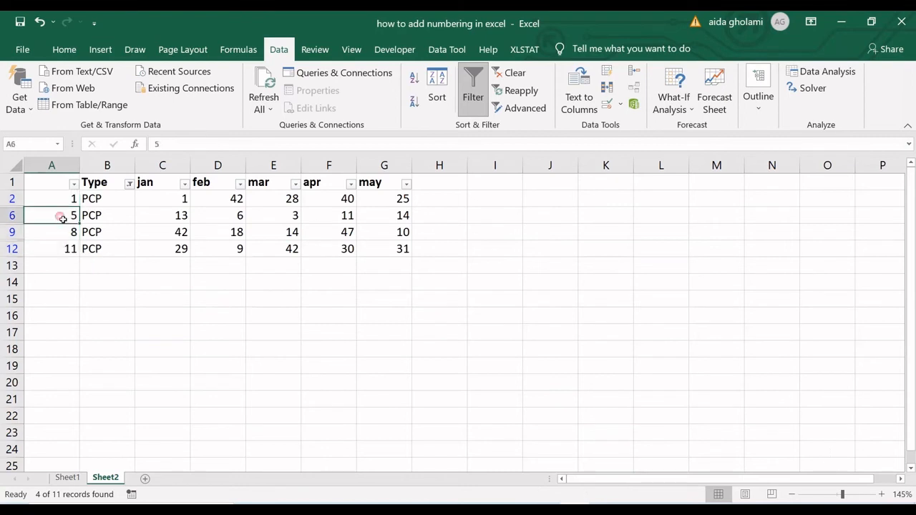
- Show all types in the Type column again and clear the numbers in A2:A12
click(130, 185)
click(36, 352)
click(112, 456)
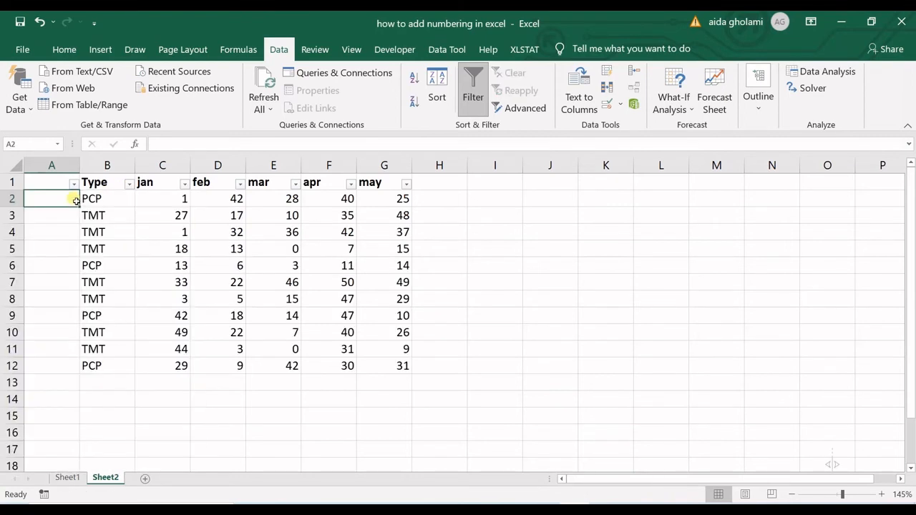
- Start a SUBTOTAL formula in A2 with function number 3 (COUNTA) and B2 as the first reference
text(=s)
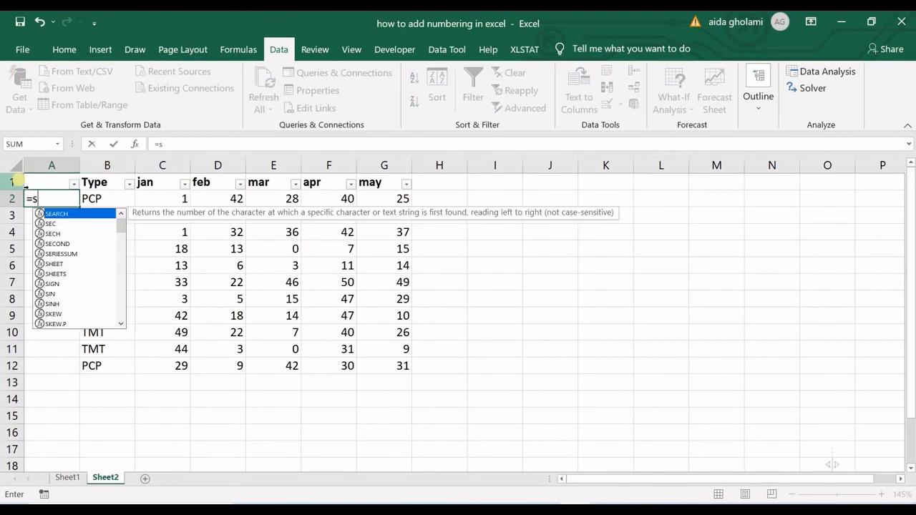
text(ub)
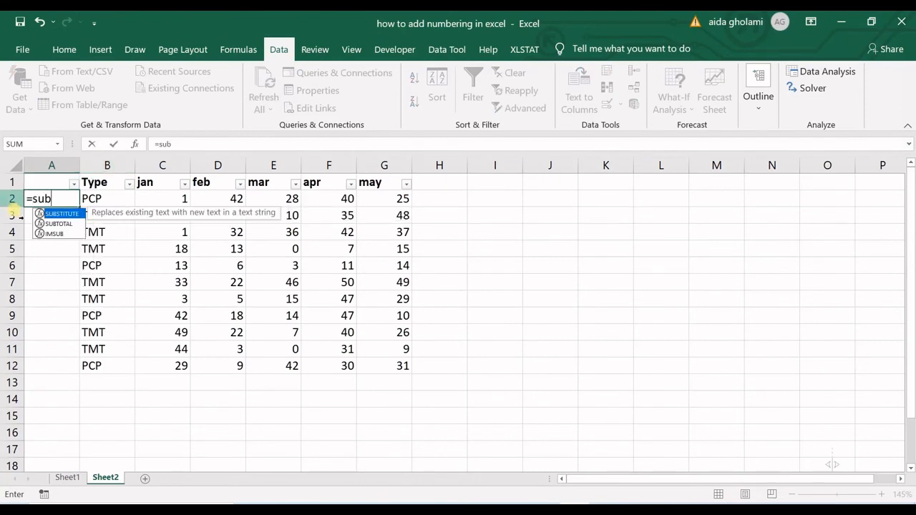
double_click(60, 225)
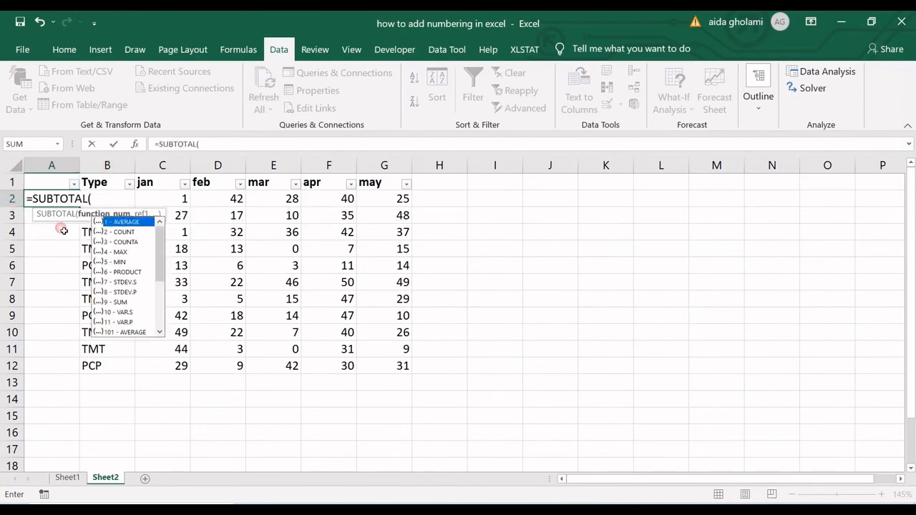
double_click(124, 242)
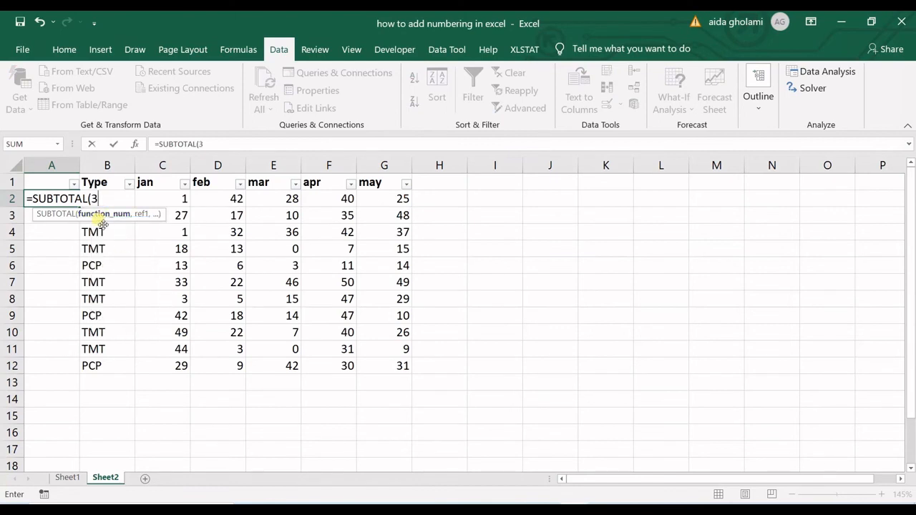
text(,)
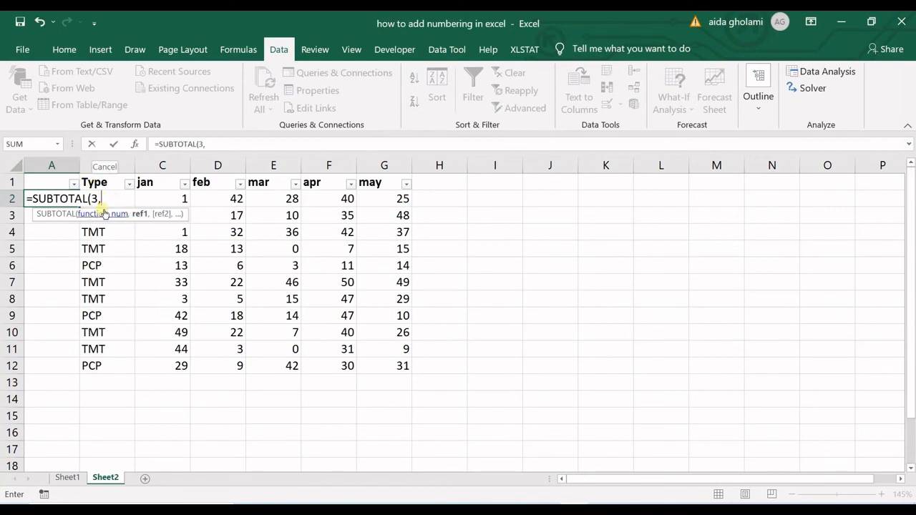
click(184, 201)
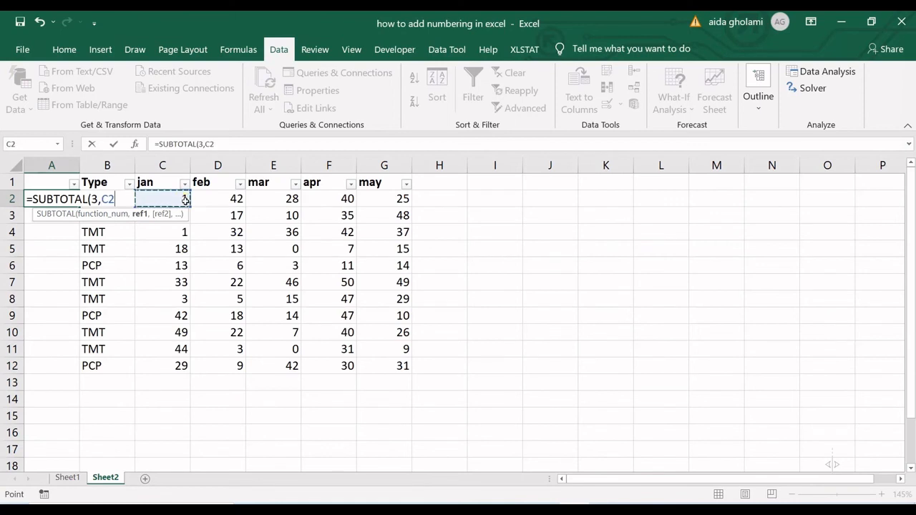
key(Left)
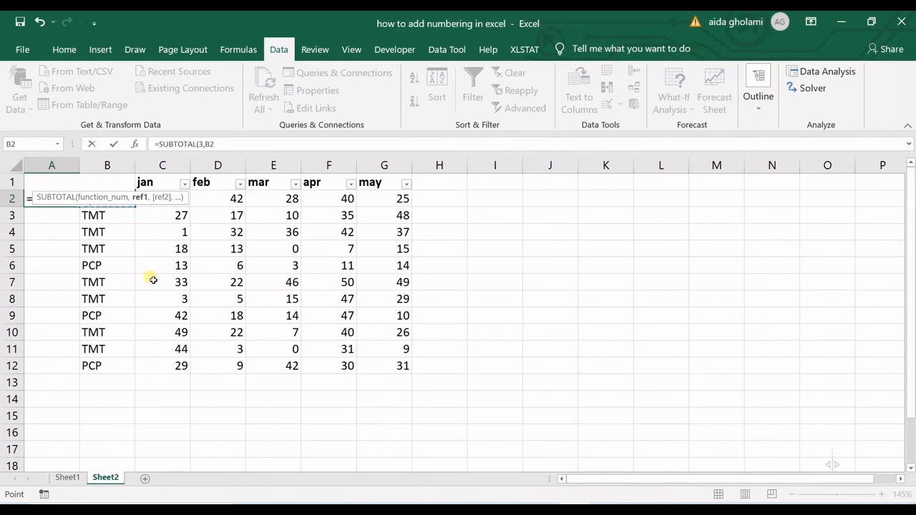
- Make the B2 reference in the A2 SUBTOTAL formula absolute as $B$2
text(,)
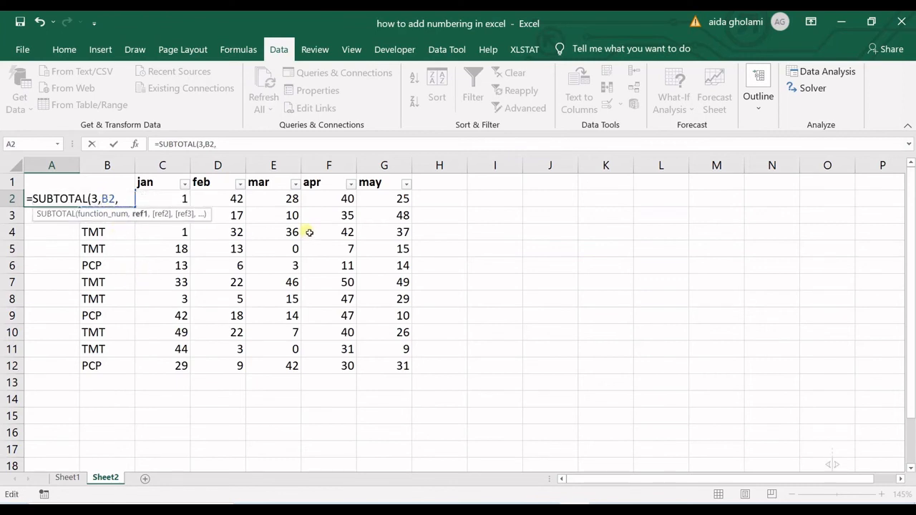
key(Left)
key(Left)
key(Left)
text(4)
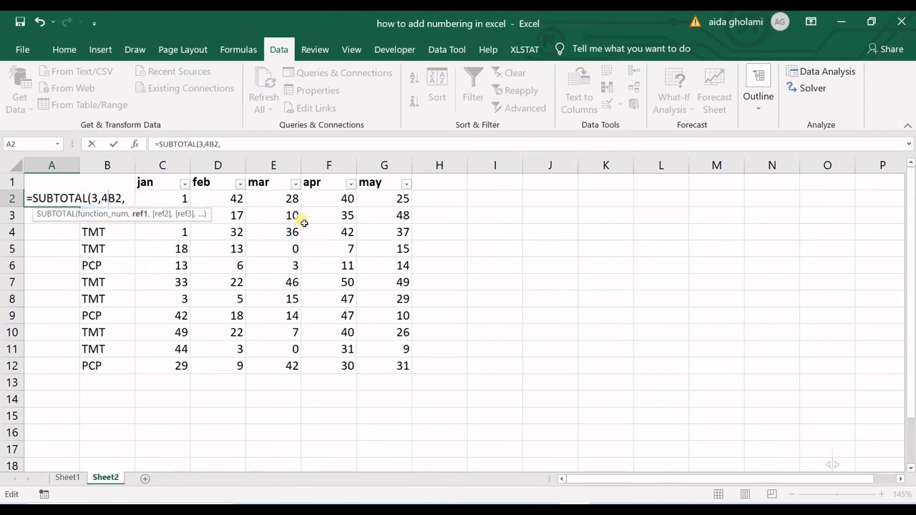
key(BackSpace)
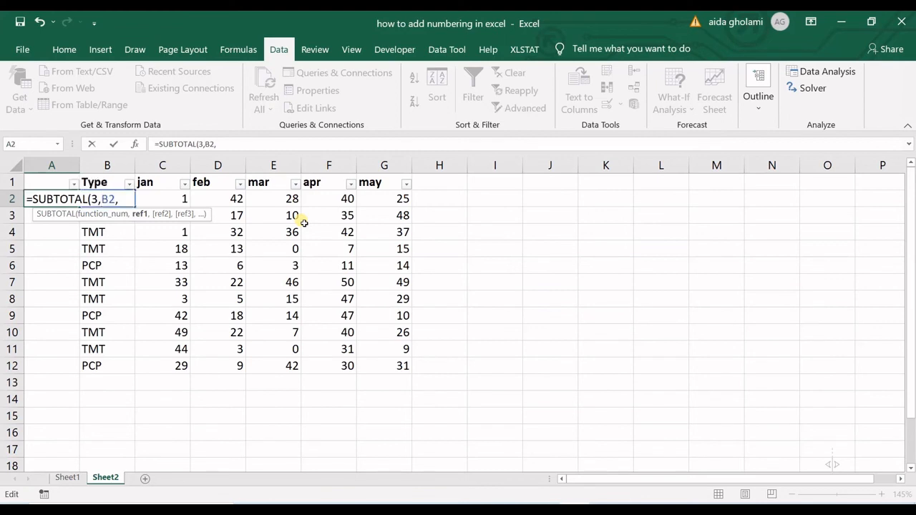
text($)
key(Right)
text($)
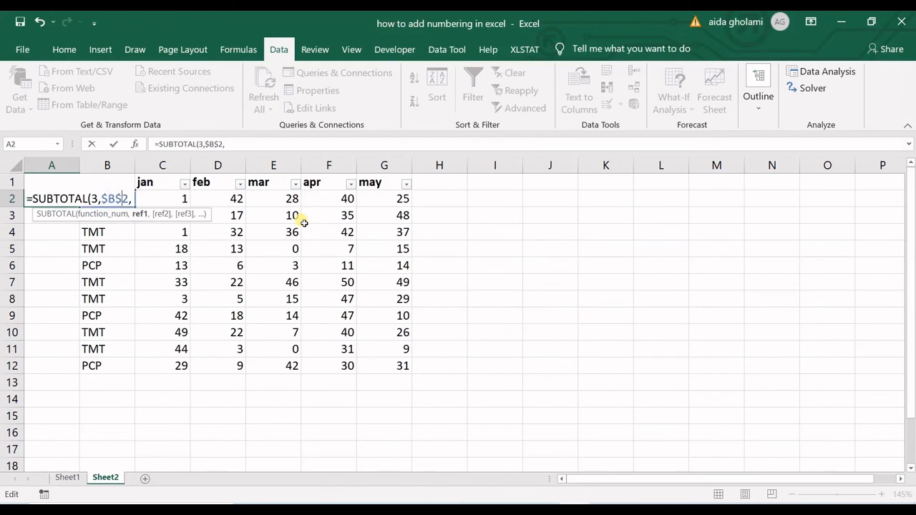
- Complete the A2 formula as =SUBTOTAL(3,$B$2:B2), extending the absolute reference into a range that ends at relative B2
click(134, 196)
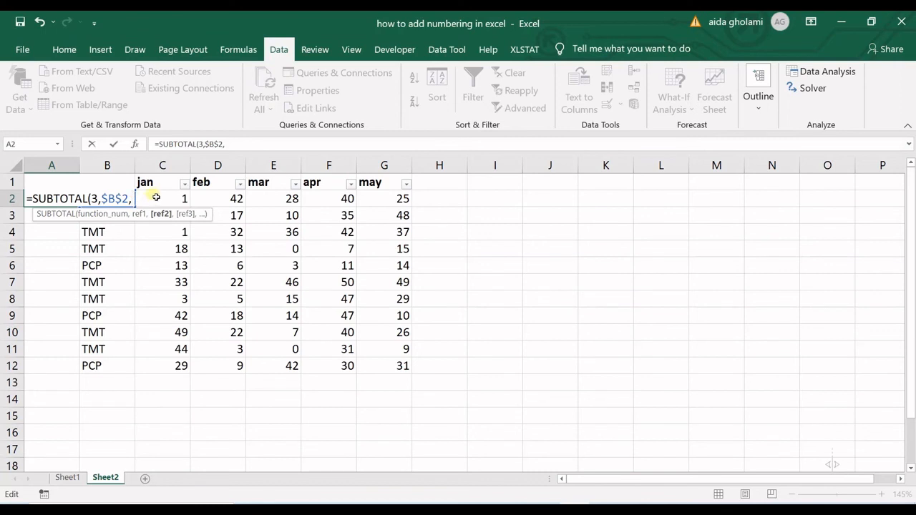
key(BackSpace)
text(:)
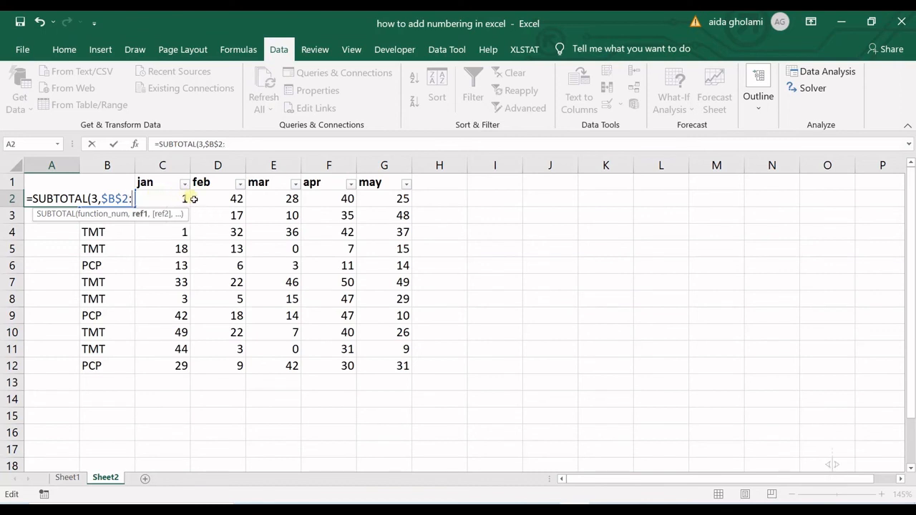
click(185, 201)
key(Left)
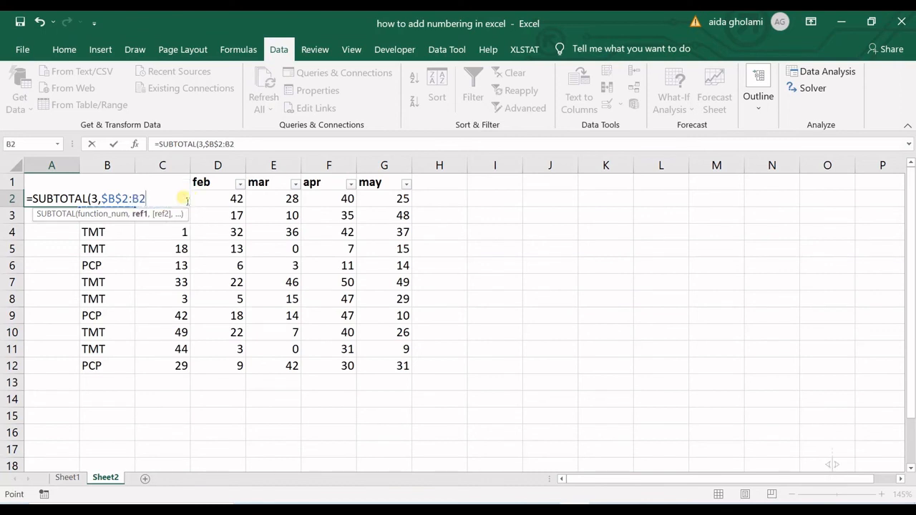
text())
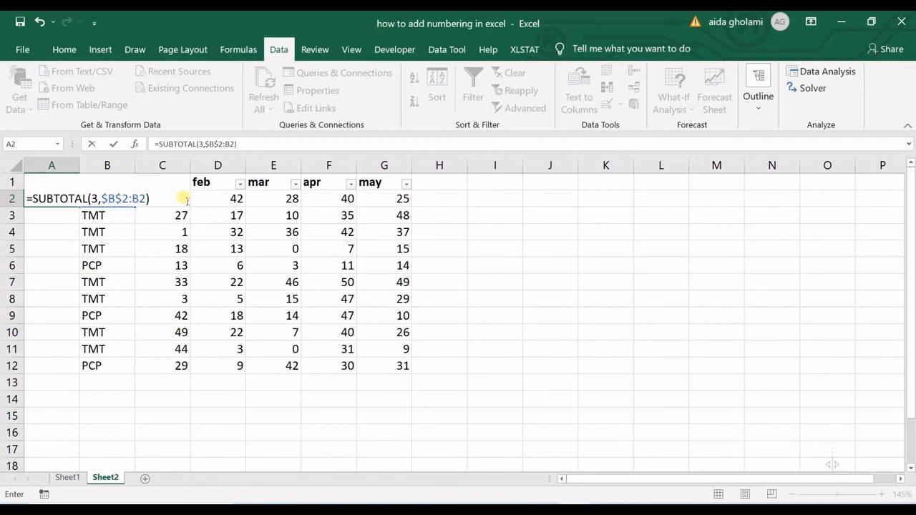
key(Return)
- Fill the SUBTOTAL formula from A2 down through A12
click(72, 198)
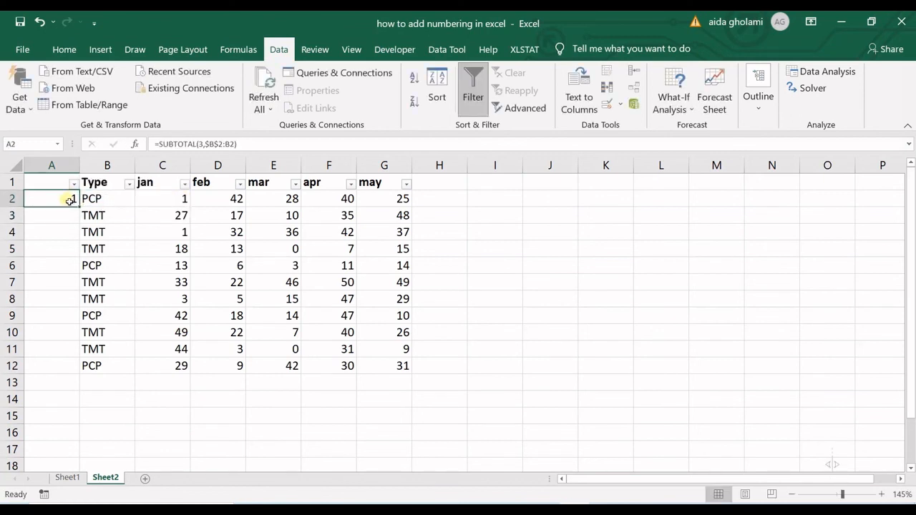
drag(78, 207, 71, 373)
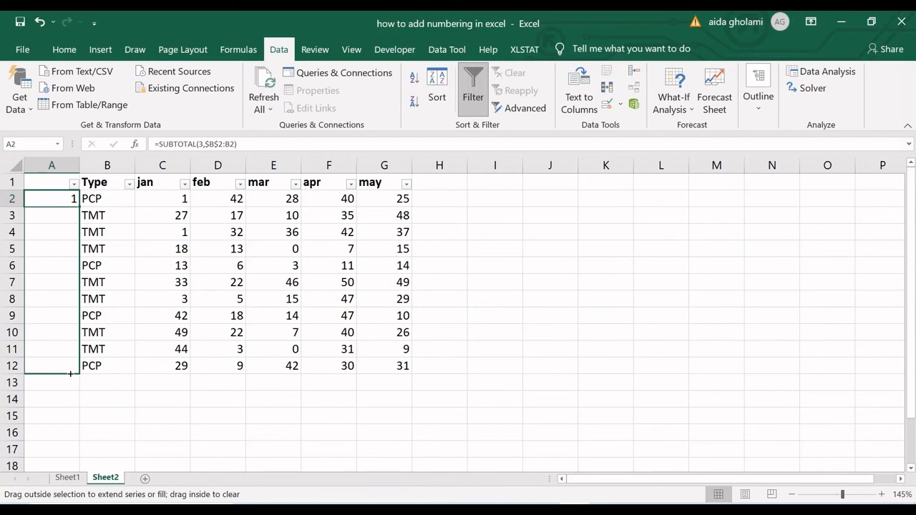
drag(70, 373, 70, 373)
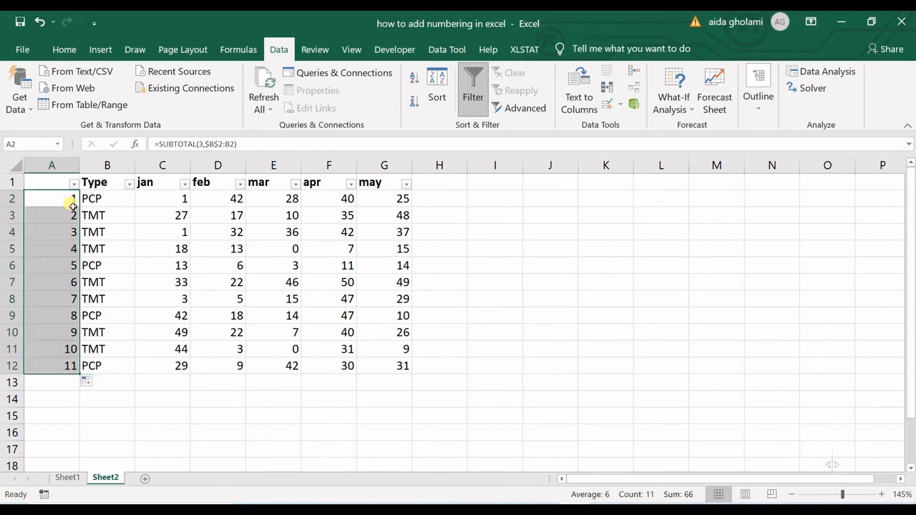
click(77, 399)
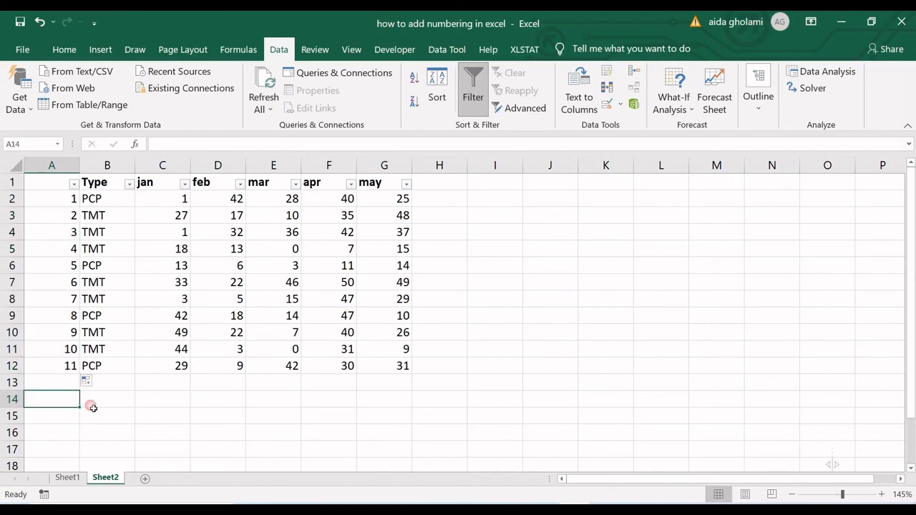
- Filter the Type column to PCP only and check whether the visible column A numbers run consecutively
click(118, 187)
key(Down)
key(Down)
key(Down)
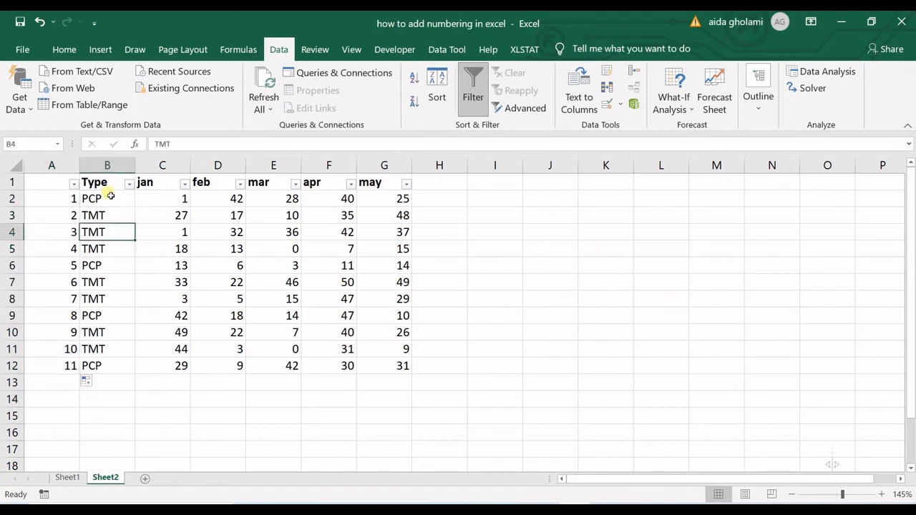
click(123, 191)
click(128, 185)
click(34, 353)
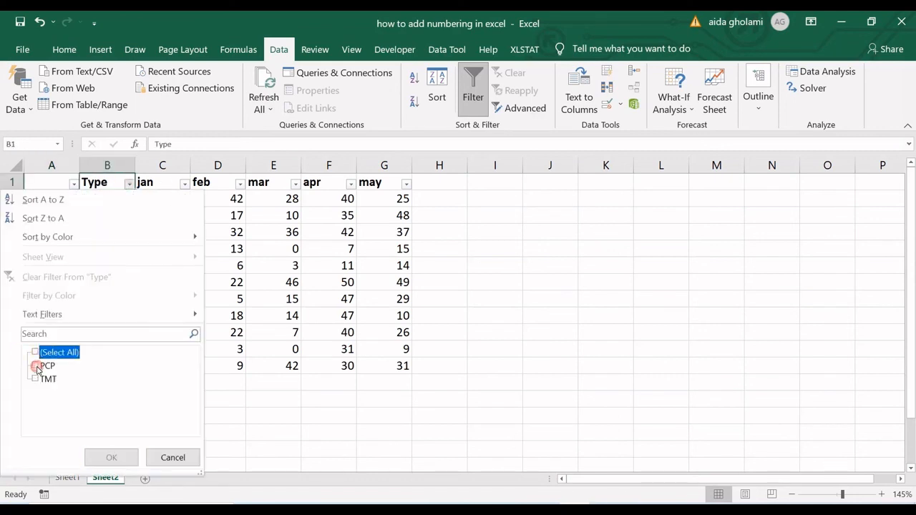
click(35, 365)
click(110, 456)
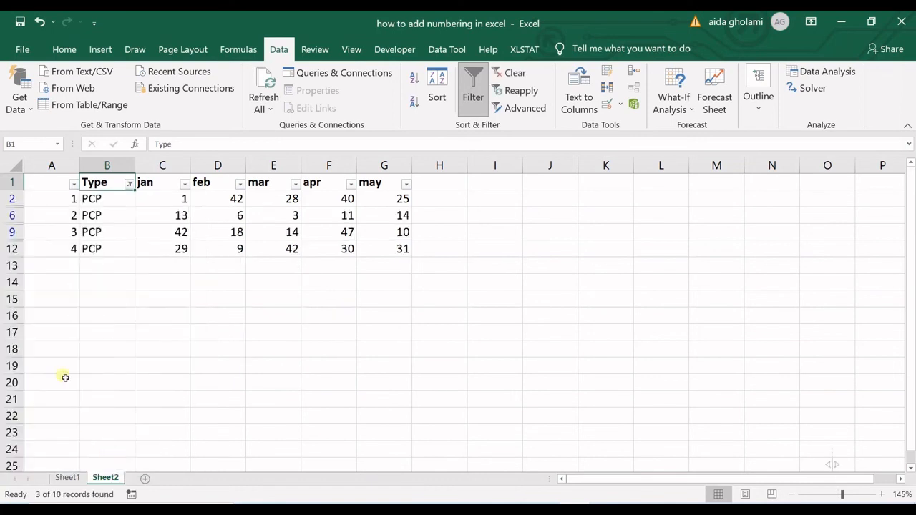
drag(66, 206, 71, 246)
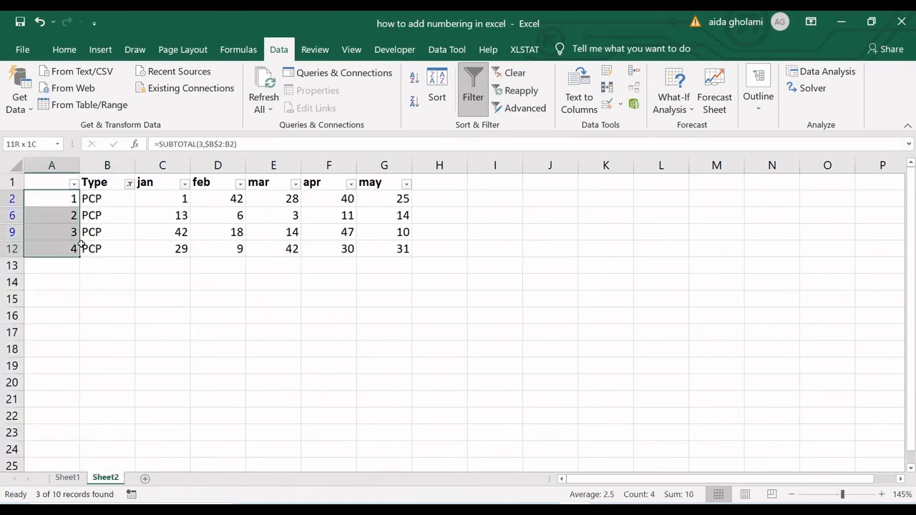
- Switch the Type column filter from PCP to TMT and check the numbering of the visible rows in column A
click(123, 213)
click(129, 184)
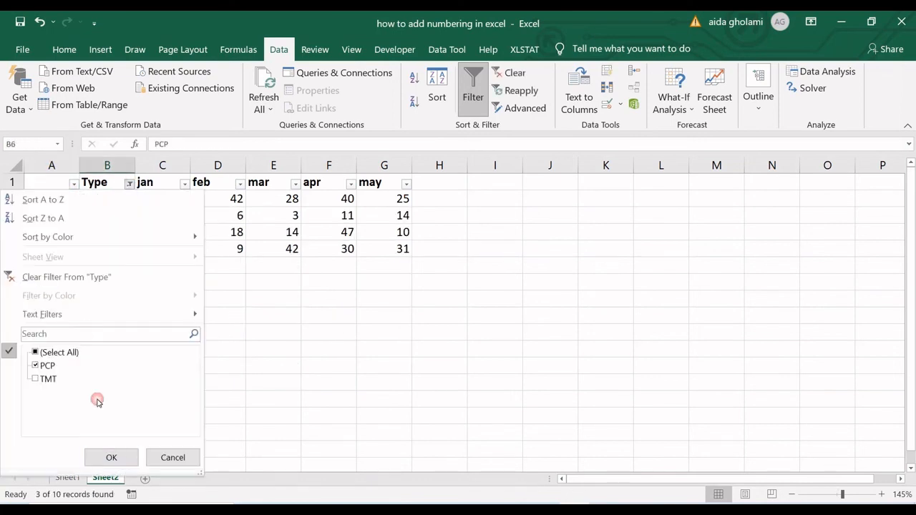
click(35, 379)
click(111, 457)
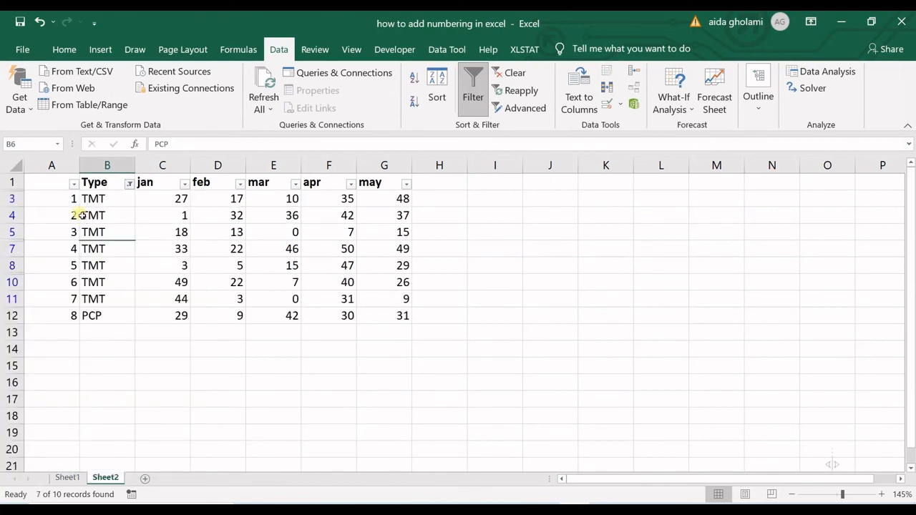
drag(73, 199, 72, 317)
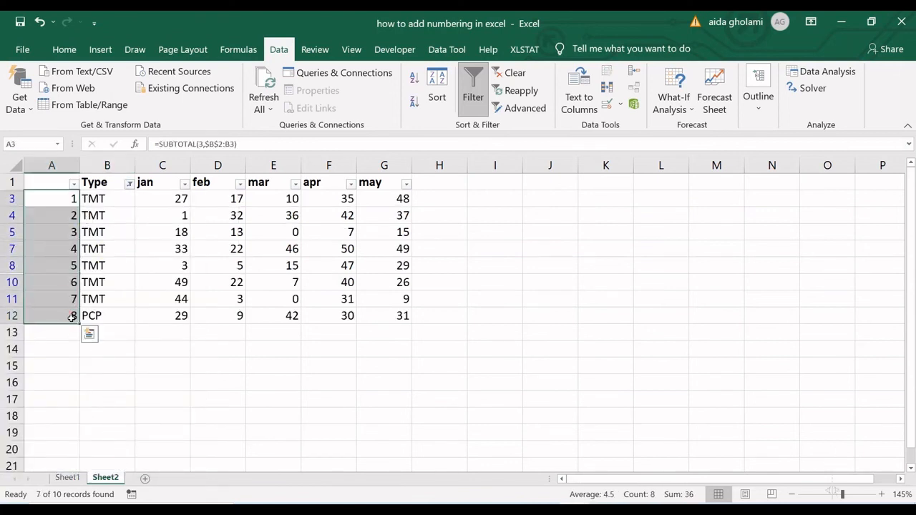
- Return to Sheet1 with the overview of numbering methods
key(ctrl+Page_Up)
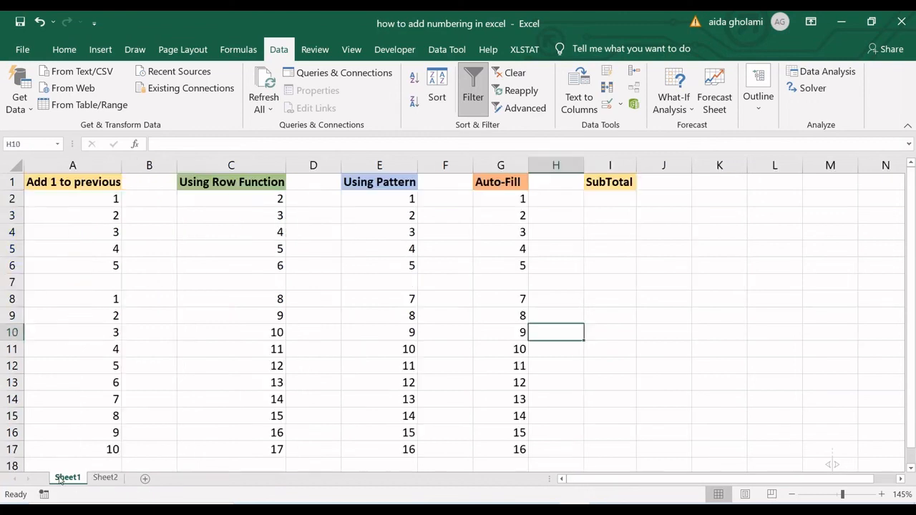